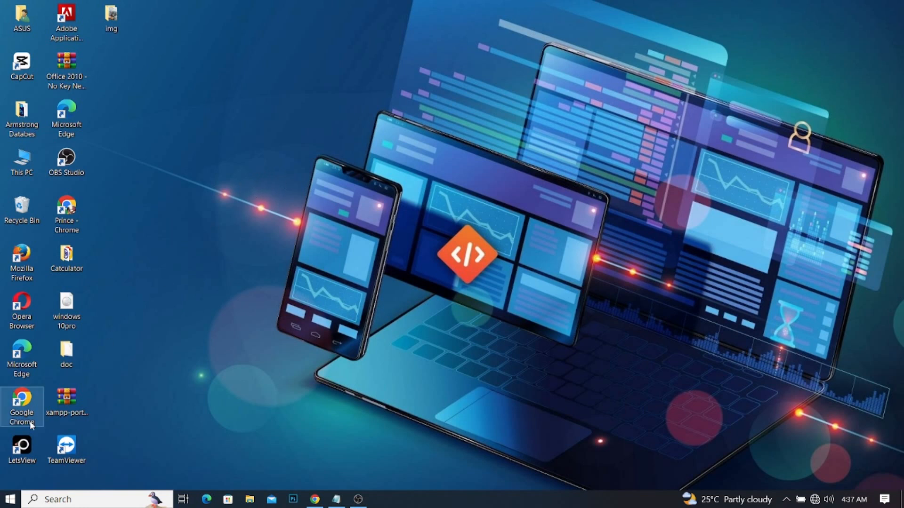
# Step: Open Microsoft Publisher 2010 and create a blank A4 portrait publication
pyautogui.click(11, 500)
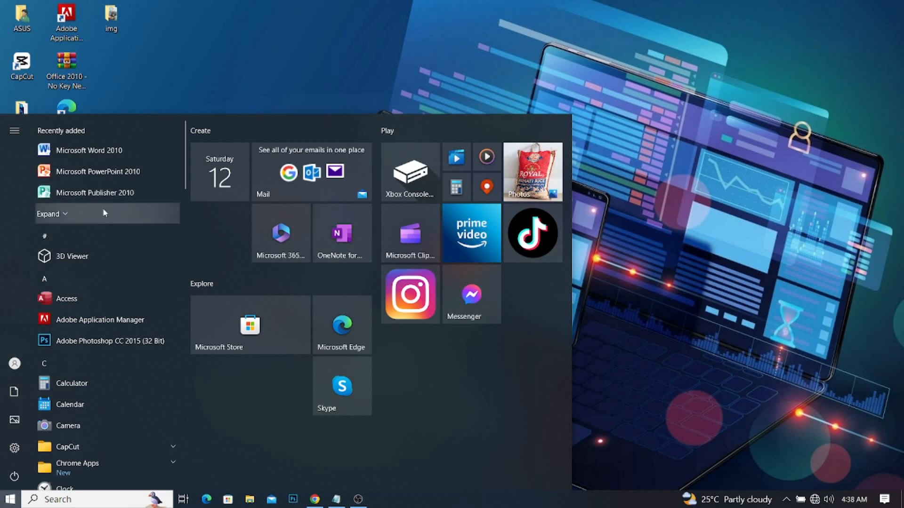
pyautogui.click(77, 199)
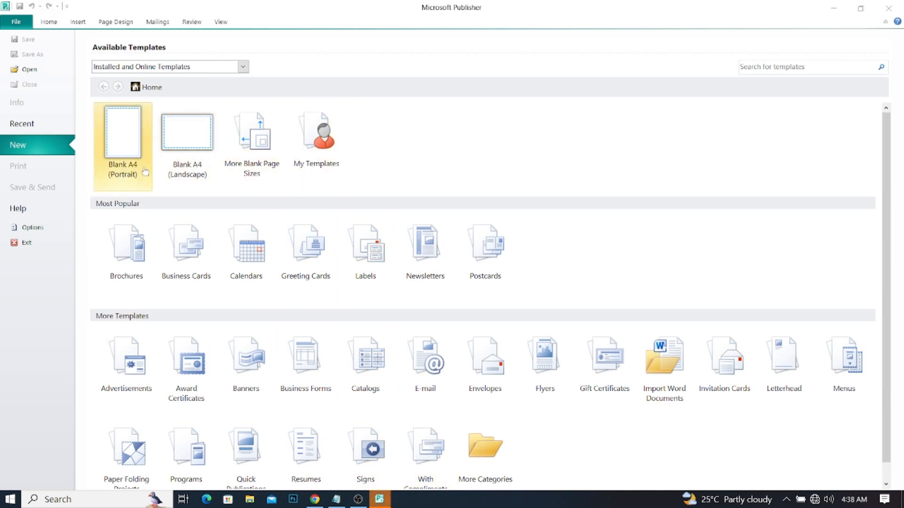
pyautogui.doubleClick(121, 133)
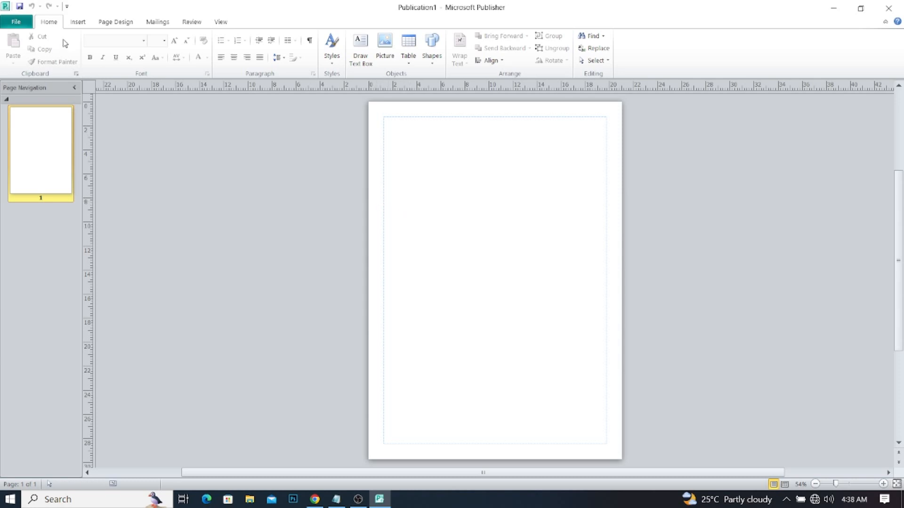
# Step: In the page setup, set the target paper size to Letter (21.59cm x 27.94cm) and keep the layout type Multiple pages per sheet
pyautogui.click(114, 22)
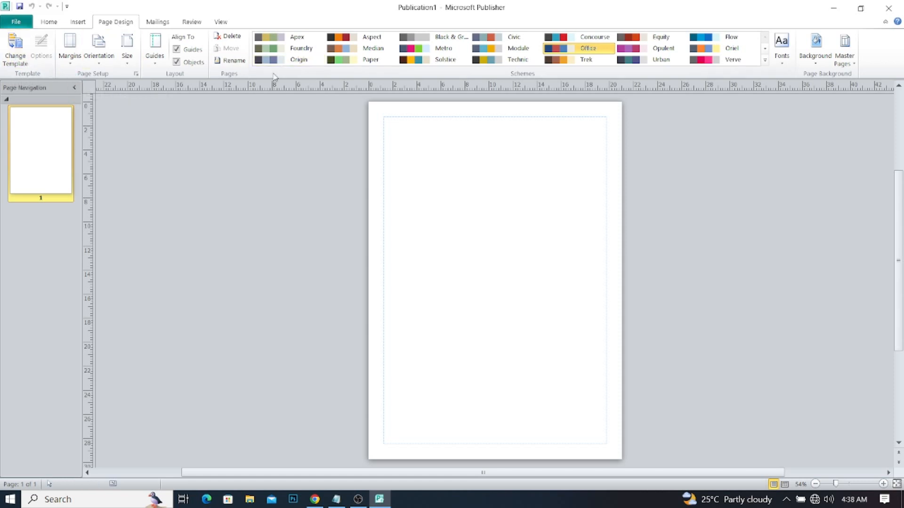
pyautogui.click(136, 74)
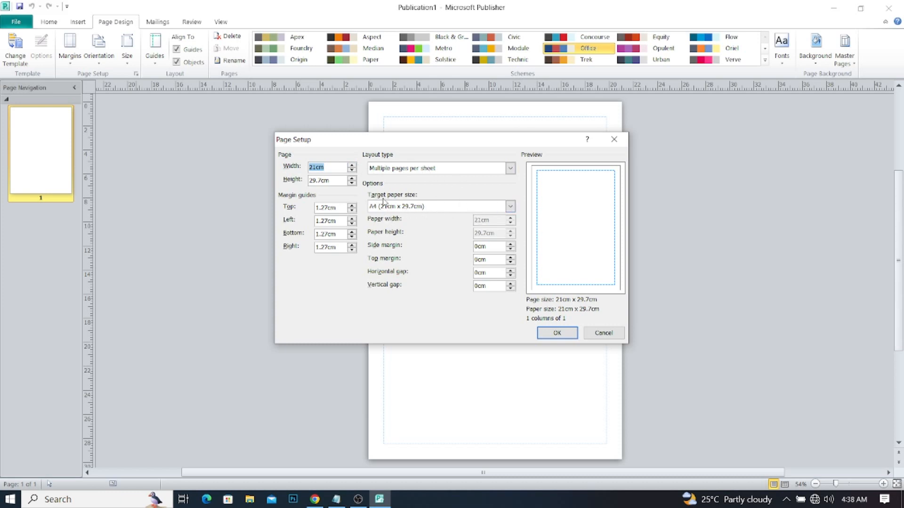
pyautogui.click(485, 207)
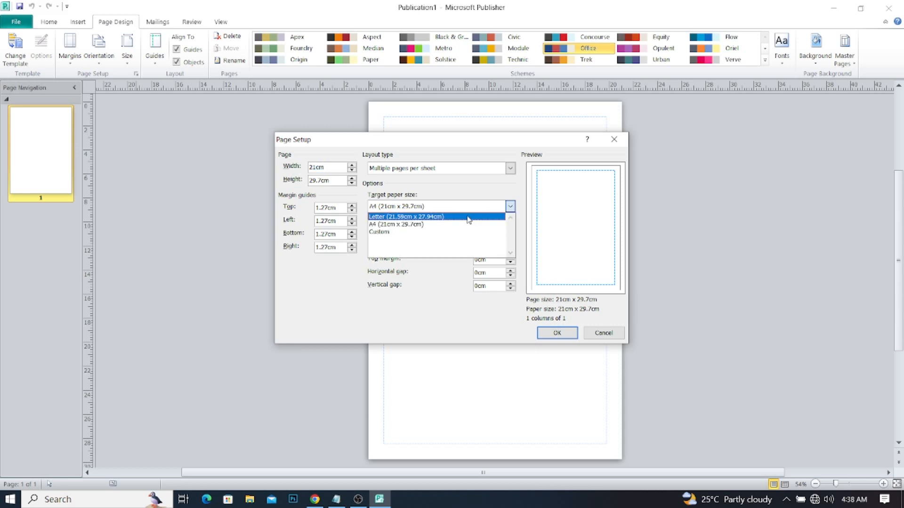
pyautogui.click(398, 231)
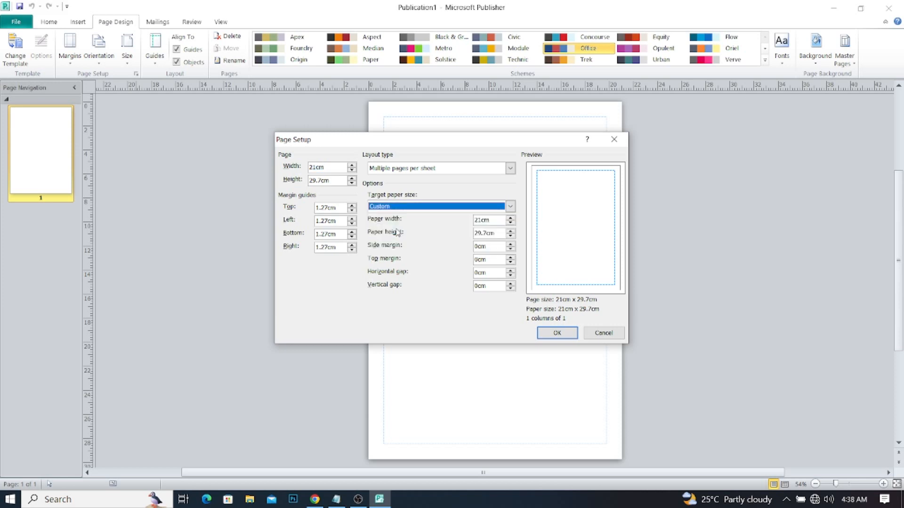
pyautogui.click(417, 207)
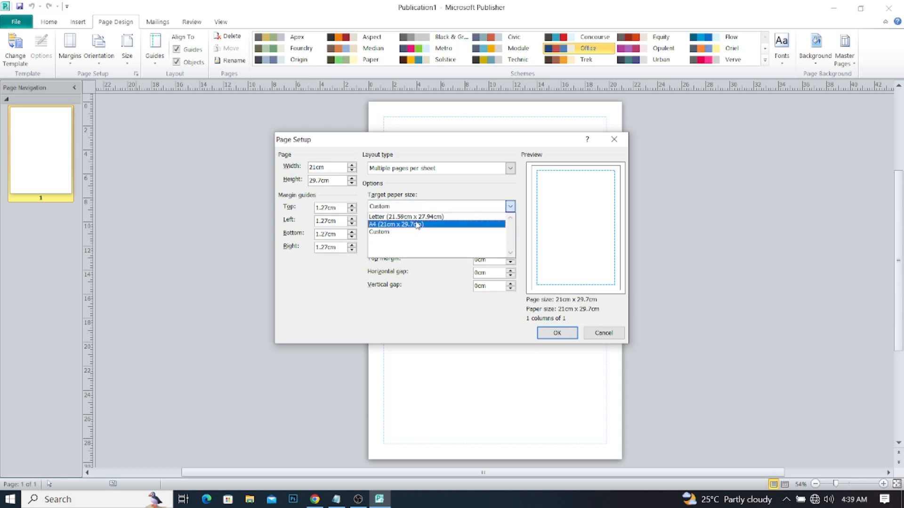
pyautogui.click(416, 217)
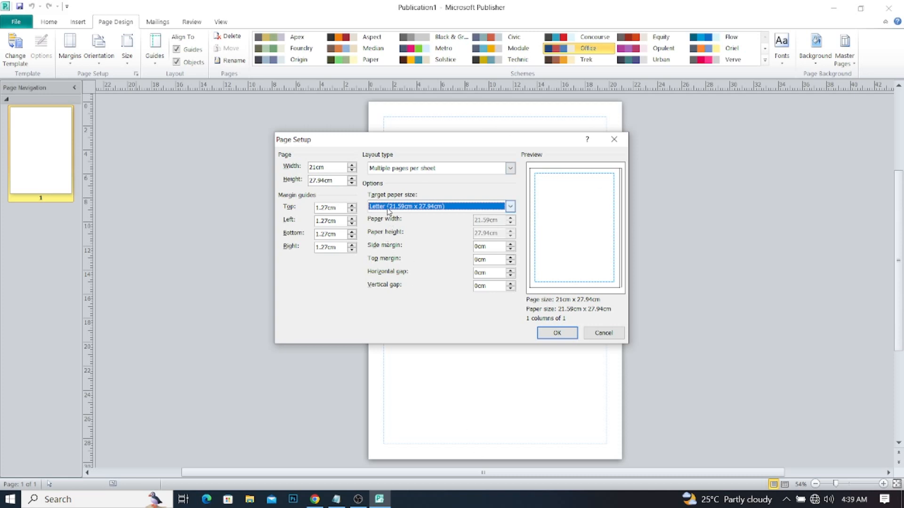
pyautogui.click(414, 169)
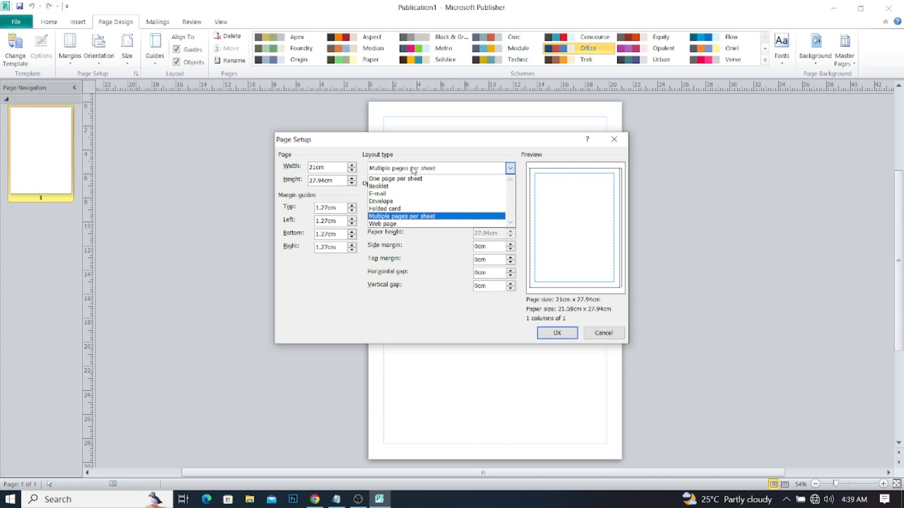
pyautogui.click(411, 218)
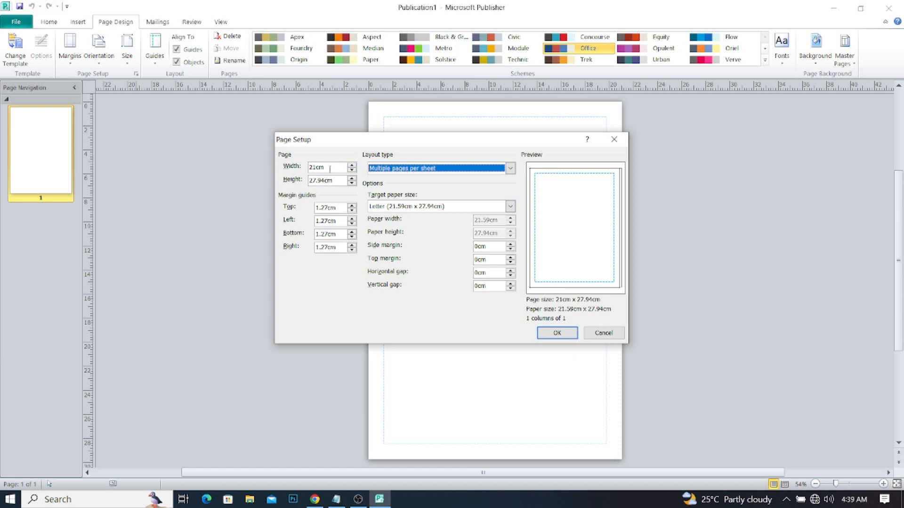
# Step: Set the page width and height to 15 cm each and apply the page setup
pyautogui.moveTo(323, 168); pyautogui.dragTo(313, 168)
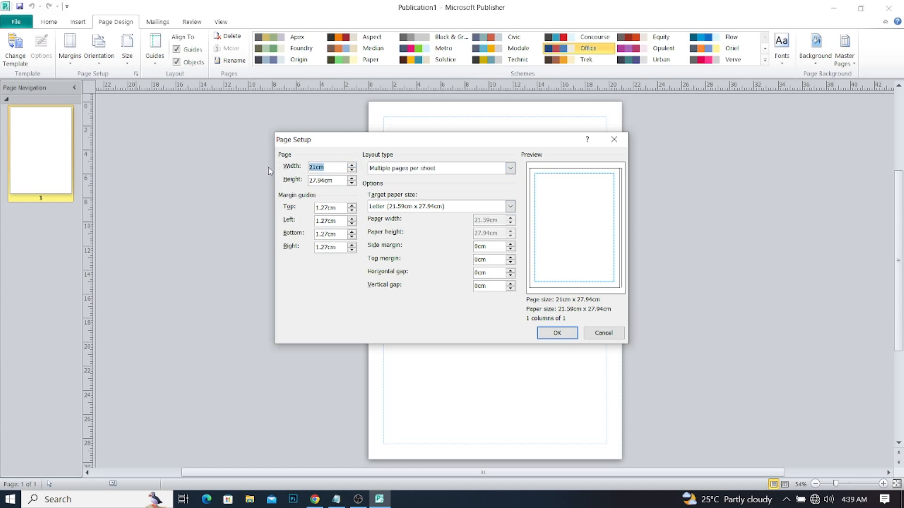
pyautogui.write('15')
pyautogui.click(339, 180)
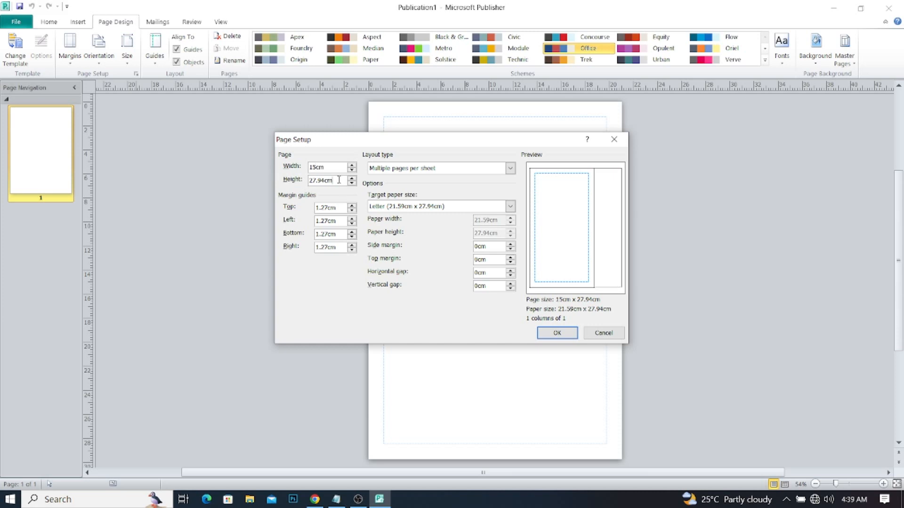
pyautogui.moveTo(339, 180); pyautogui.dragTo(246, 181)
pyautogui.write('15')
pyautogui.click(331, 168)
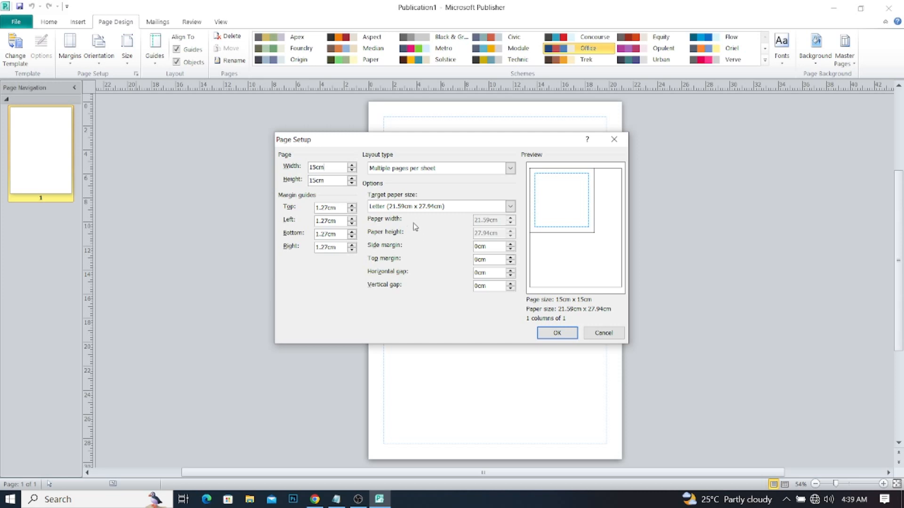
pyautogui.click(554, 335)
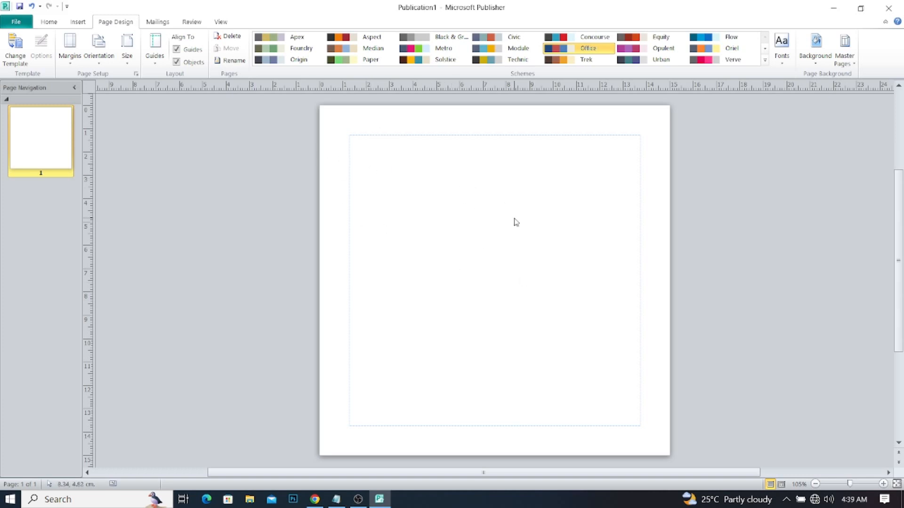
# Step: Insert the picture img1 from the img folder on the Desktop into the page
pyautogui.click(75, 23)
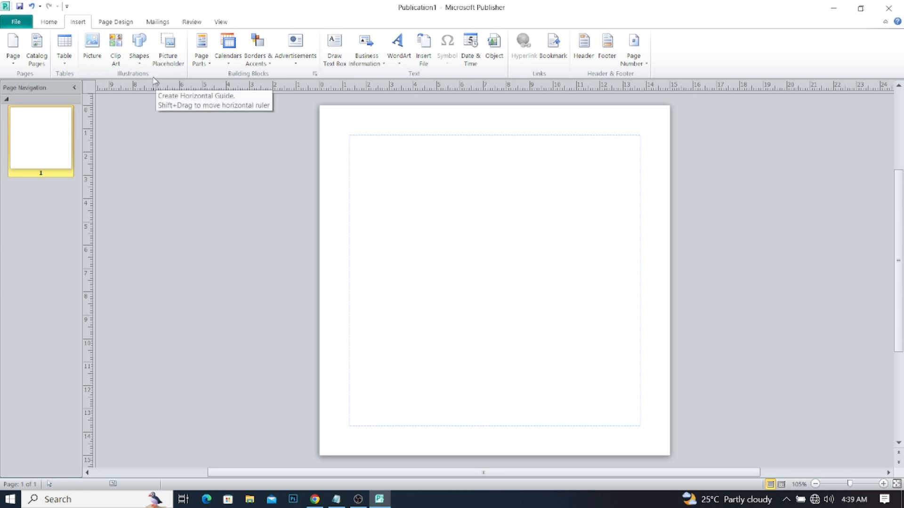
pyautogui.click(91, 43)
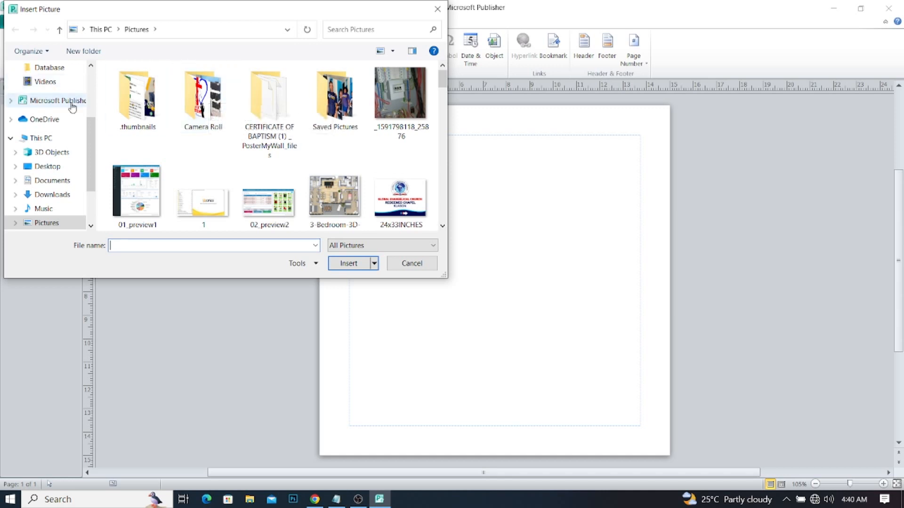
pyautogui.moveTo(91, 148); pyautogui.dragTo(92, 94)
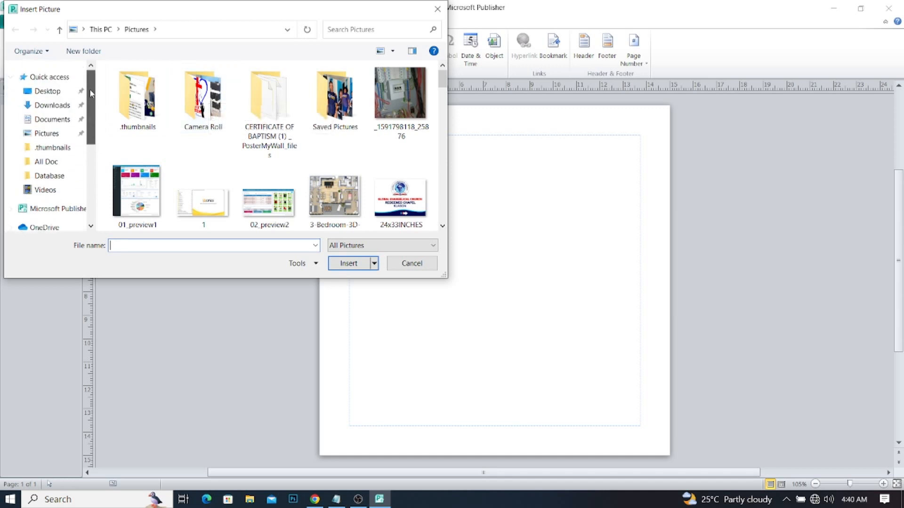
pyautogui.click(43, 91)
pyautogui.doubleClick(336, 104)
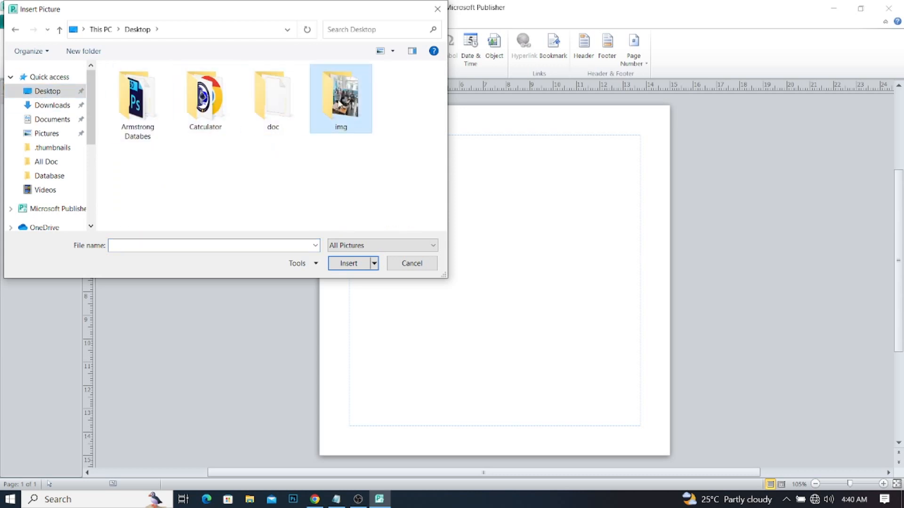
pyautogui.click(134, 98)
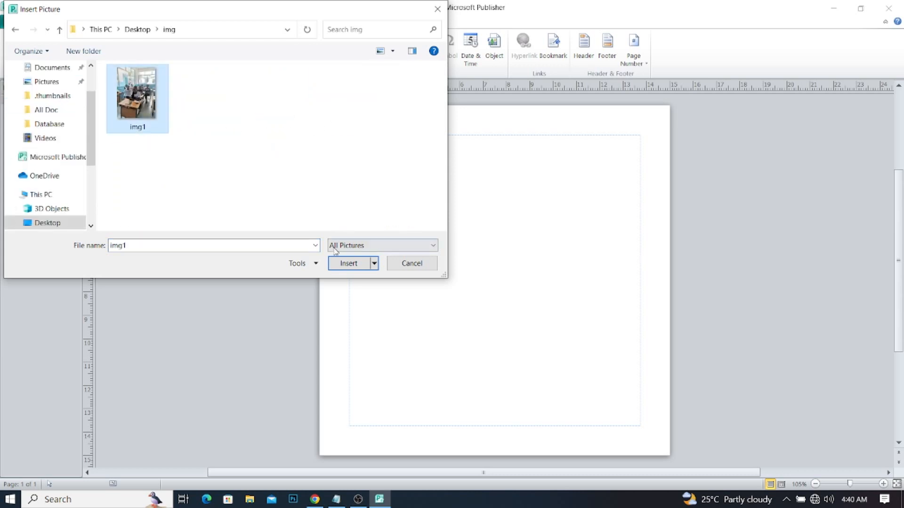
pyautogui.click(347, 265)
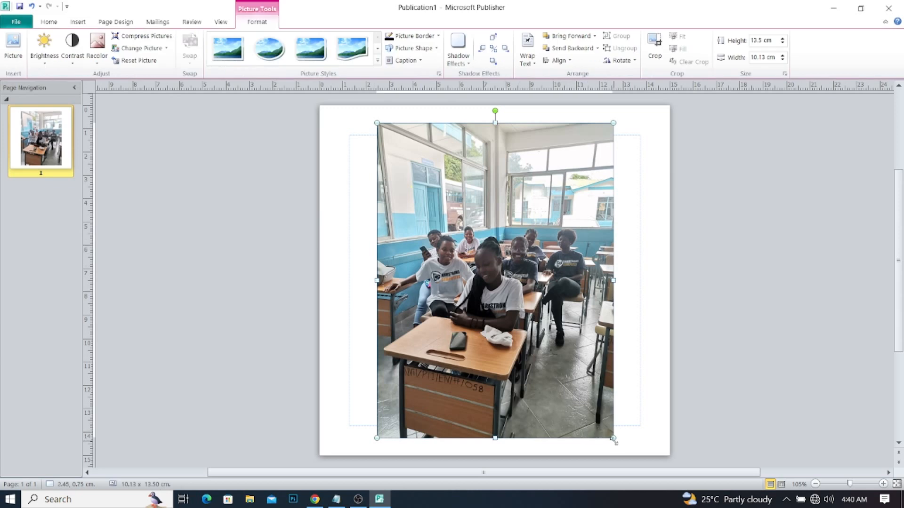
# Step: Enlarge the inserted photo to about 13.23 x 17.64 cm and move it off the page onto the scratch area beside it
pyautogui.moveTo(613, 438); pyautogui.dragTo(686, 467)
pyautogui.moveTo(449, 248); pyautogui.dragTo(438, 196)
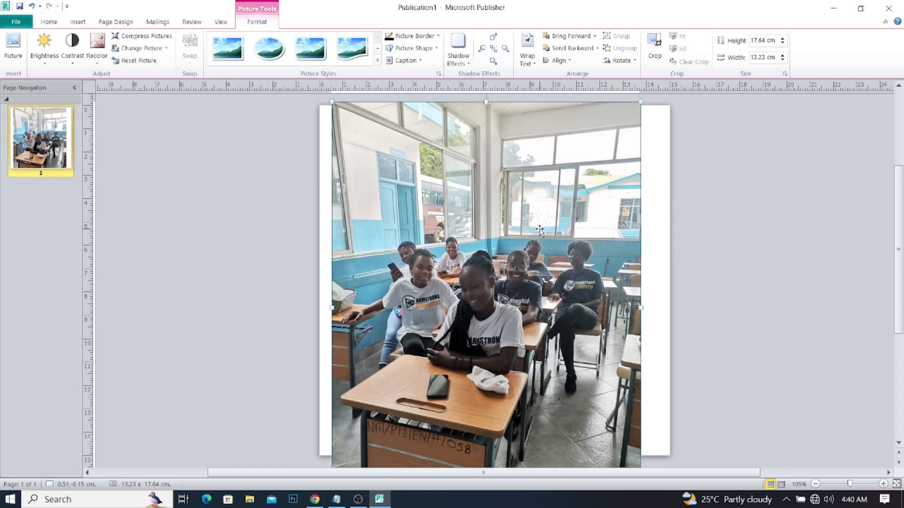
pyautogui.moveTo(471, 202); pyautogui.dragTo(806, 184)
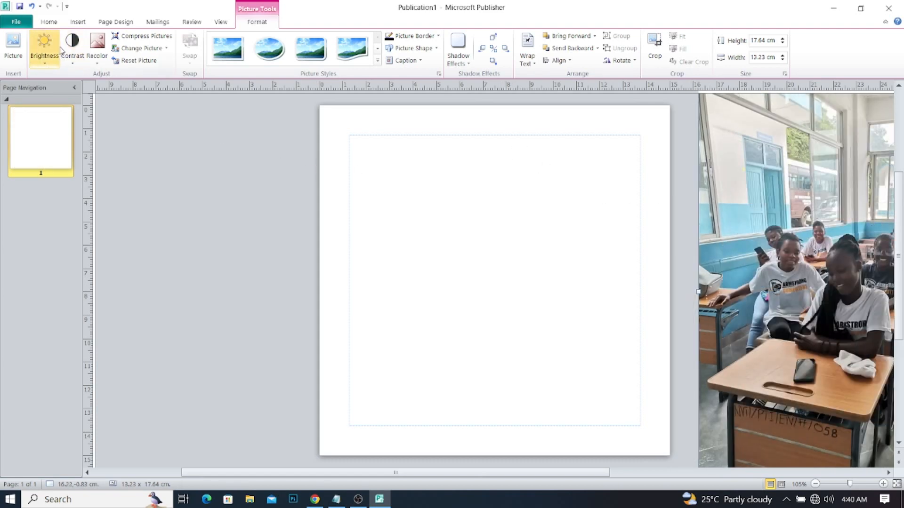
# Step: Draw a rectangle of about 14.96 x 15.04 cm covering the whole page
pyautogui.click(78, 22)
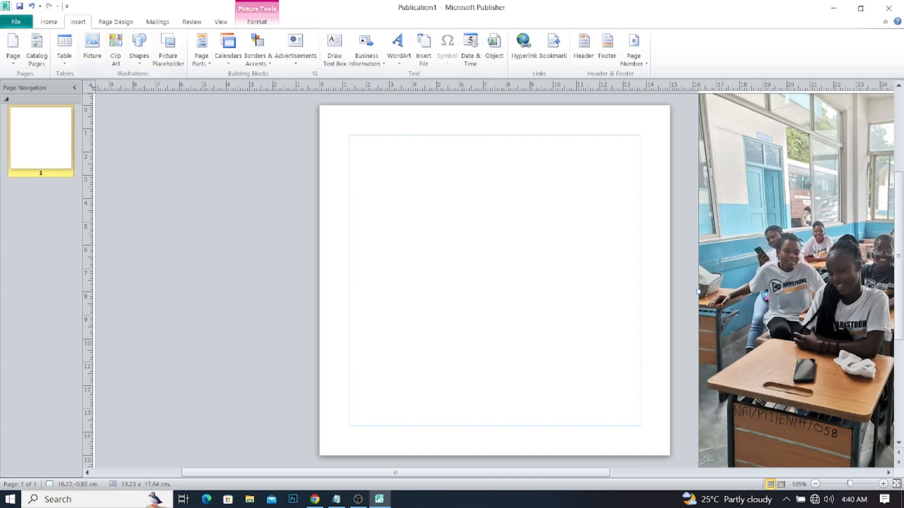
pyautogui.click(140, 66)
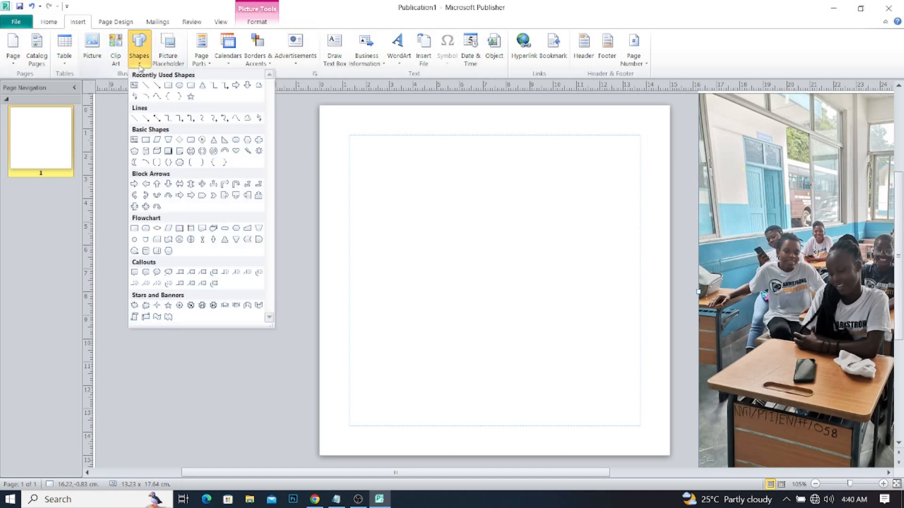
pyautogui.click(168, 86)
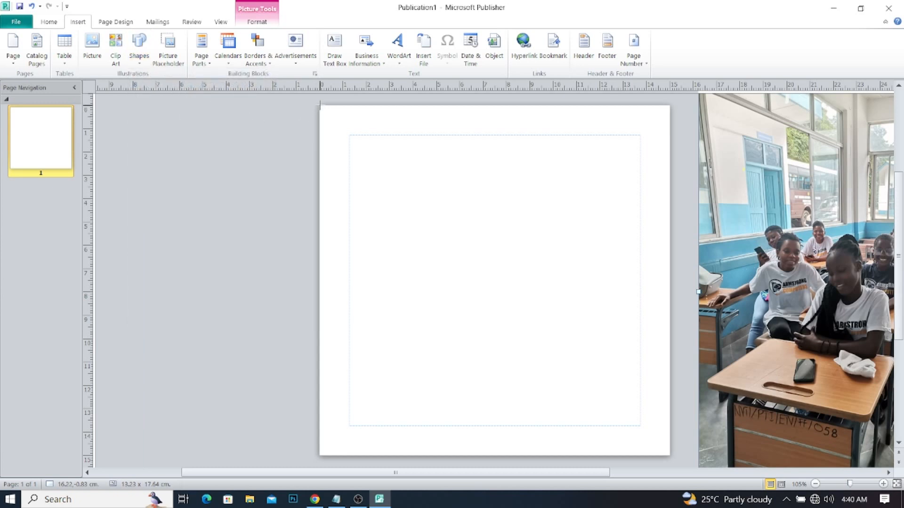
pyautogui.moveTo(326, 111)
pyautogui.mouseDown()
pyautogui.moveTo(518, 298)
pyautogui.moveTo(646, 355)
pyautogui.moveTo(670, 430)
pyautogui.moveTo(669, 457)
pyautogui.mouseUp()
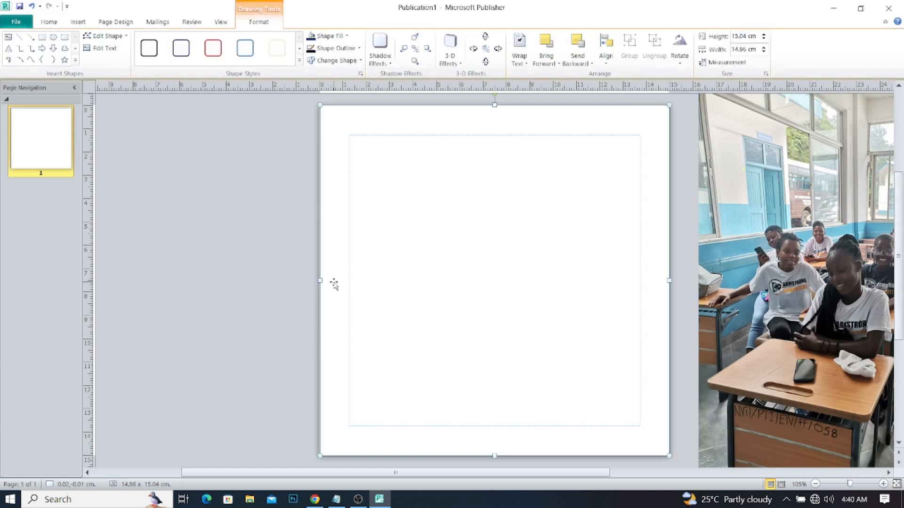
# Step: Set the rectangle's height and width to 15 cm each and nudge it slightly to the left
pyautogui.click(745, 36)
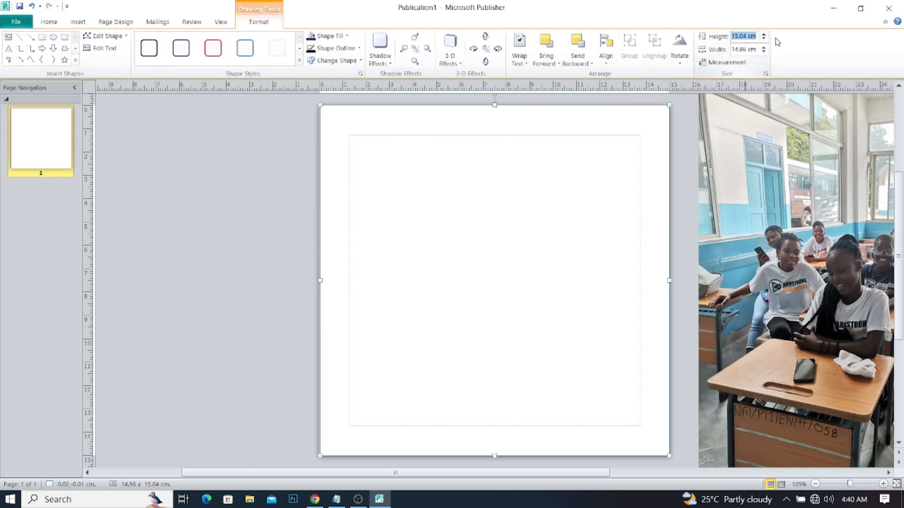
pyautogui.write('15')
pyautogui.press('Return')
pyautogui.click(731, 49)
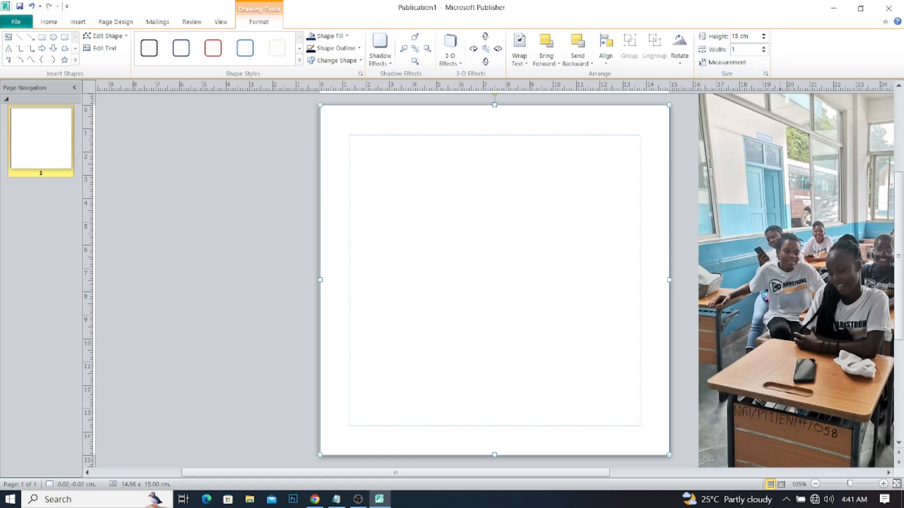
pyautogui.press('Return')
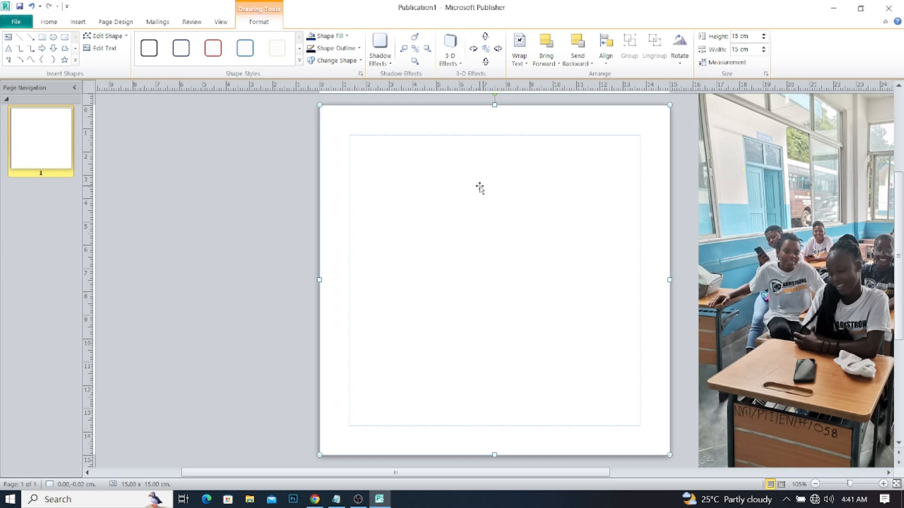
pyautogui.press('Left')
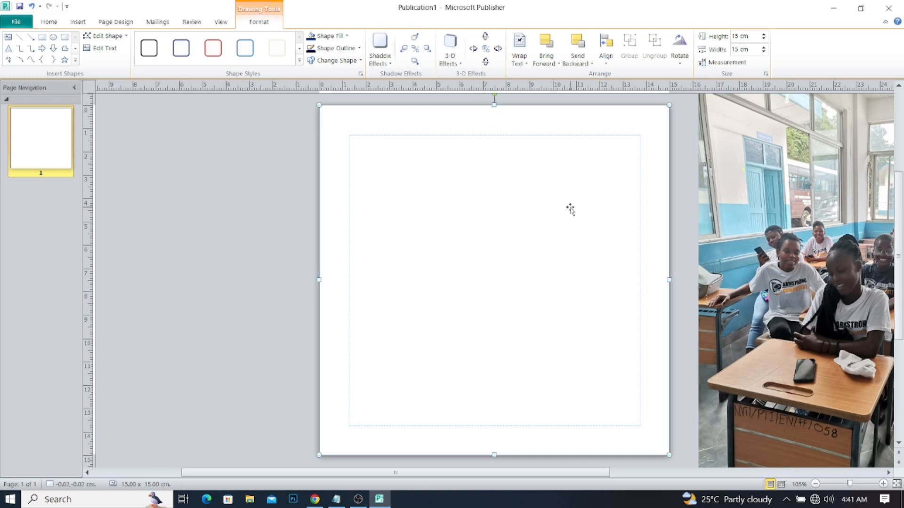
# Step: Move the photo back over the page and enlarge it to about 18.33 x 24.43 cm so it covers the whole rectangle
pyautogui.moveTo(772, 176); pyautogui.dragTo(399, 210)
pyautogui.moveTo(417, 257); pyautogui.dragTo(446, 219)
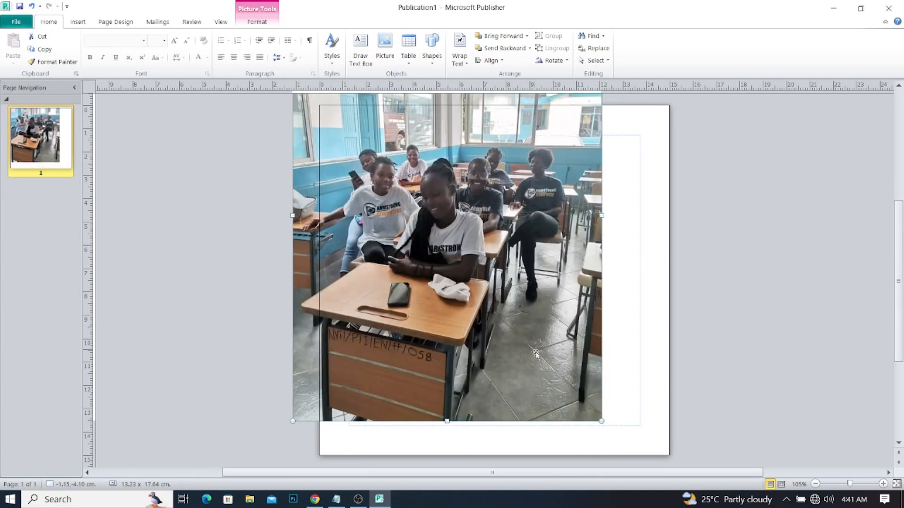
pyautogui.moveTo(603, 419); pyautogui.dragTo(720, 405)
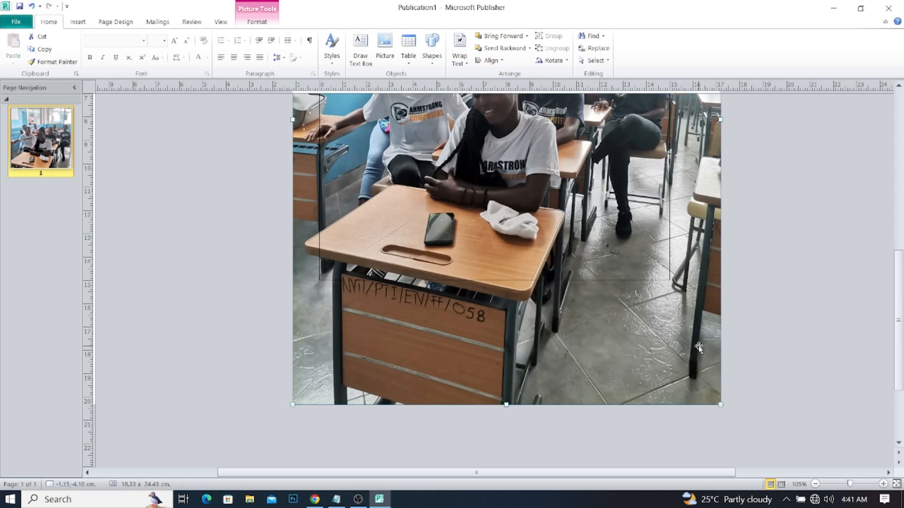
pyautogui.moveTo(899, 345); pyautogui.dragTo(880, 256)
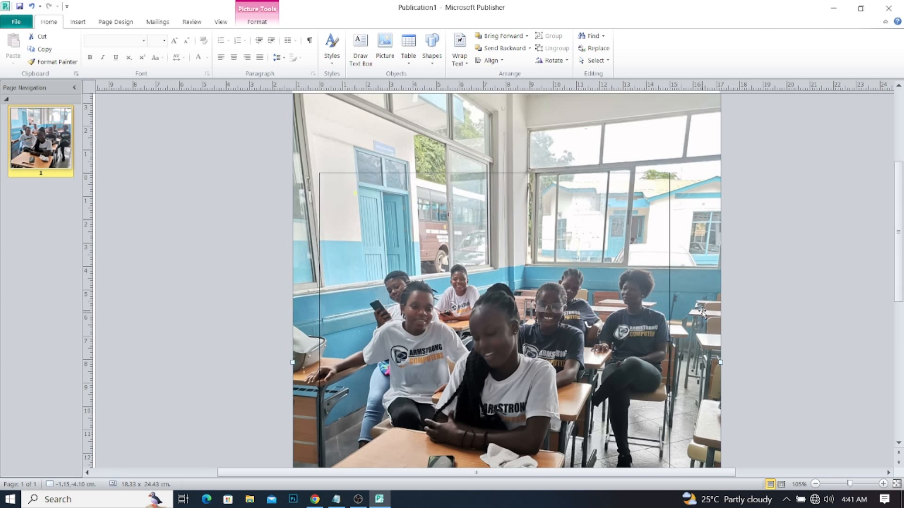
pyautogui.moveTo(697, 304); pyautogui.dragTo(690, 288)
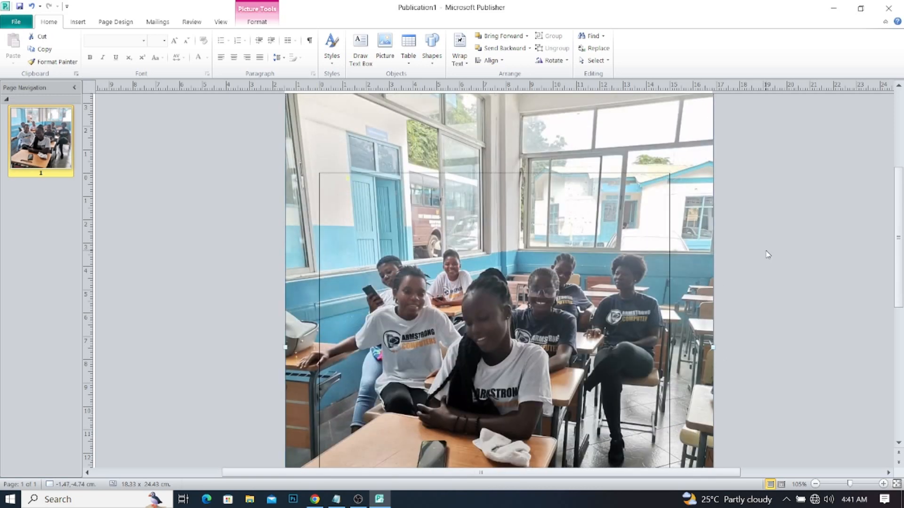
# Step: Reposition the enlarged photo over the page-sized rectangle, with its upper-left corner at about -0.47, -5.51 cm
pyautogui.scroll(-3, 770, 258)
pyautogui.scroll(-1, 770, 259)
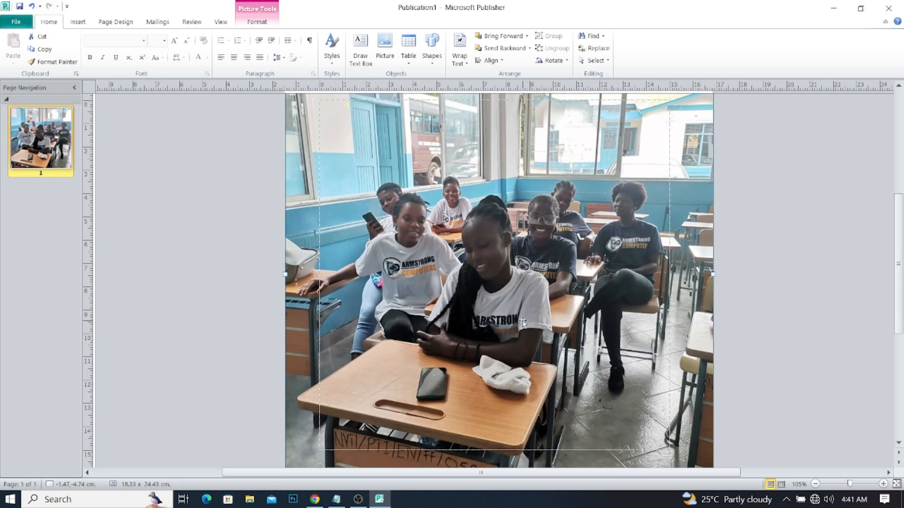
pyautogui.click(521, 344)
pyautogui.moveTo(516, 323); pyautogui.dragTo(520, 342)
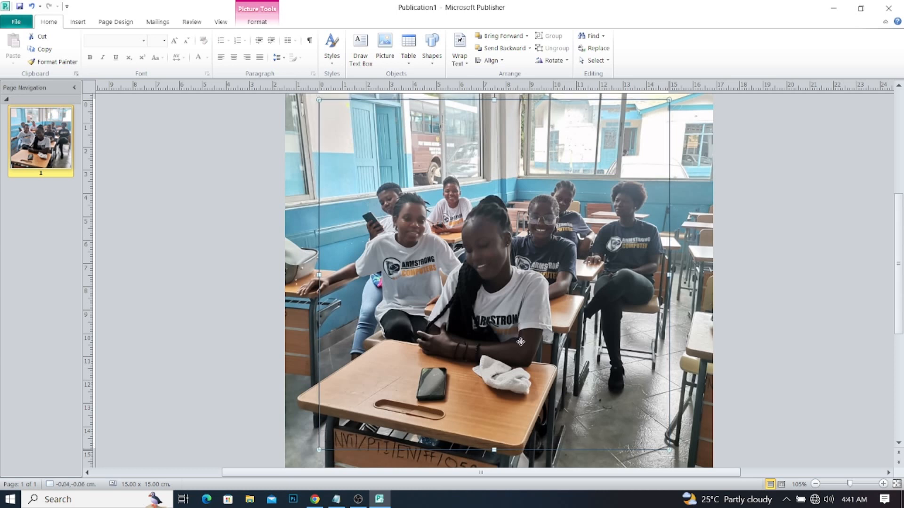
pyautogui.click(698, 369)
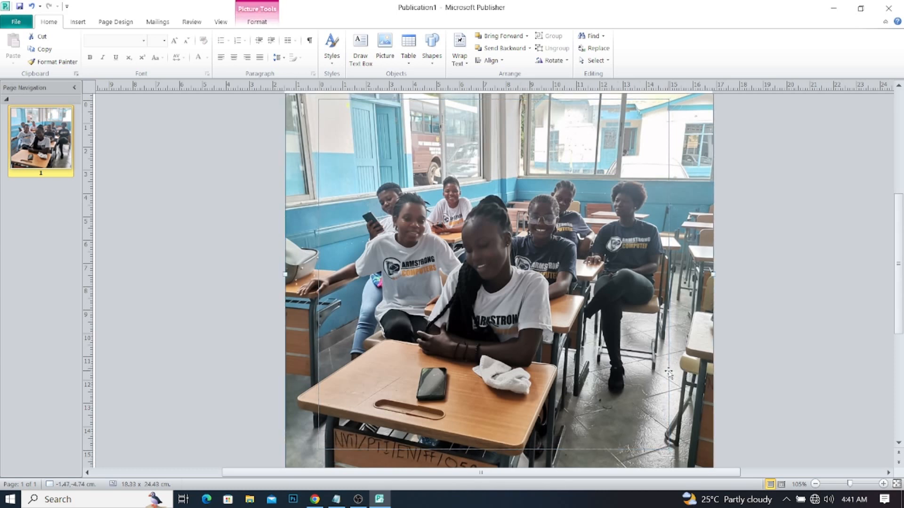
pyautogui.moveTo(695, 371); pyautogui.dragTo(694, 360)
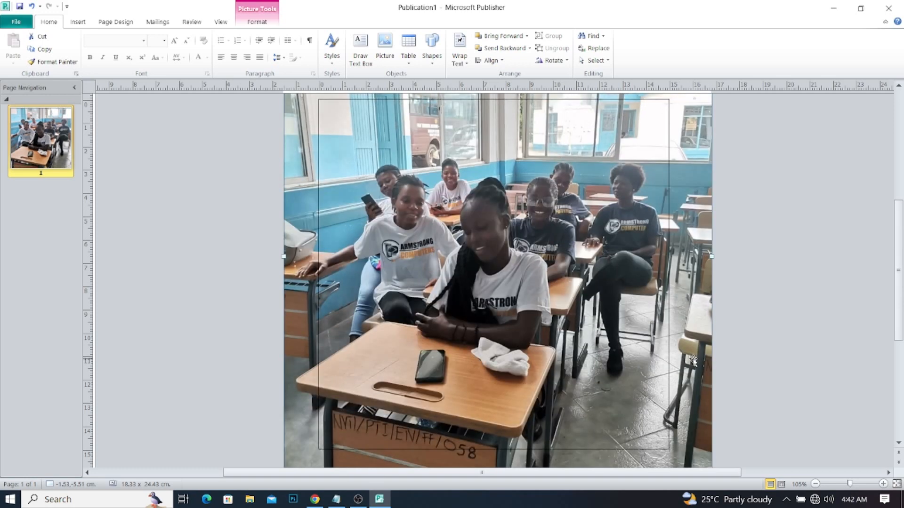
pyautogui.moveTo(700, 359); pyautogui.dragTo(721, 359)
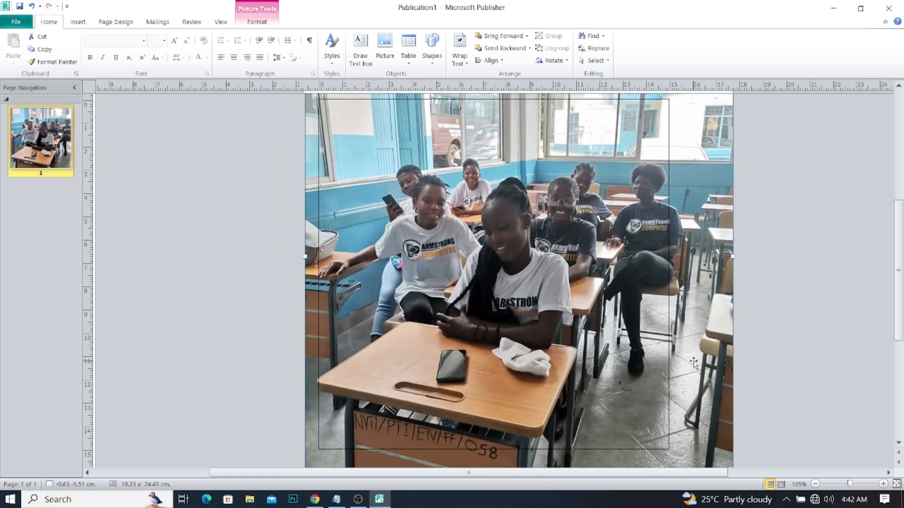
pyautogui.moveTo(691, 351); pyautogui.dragTo(695, 350)
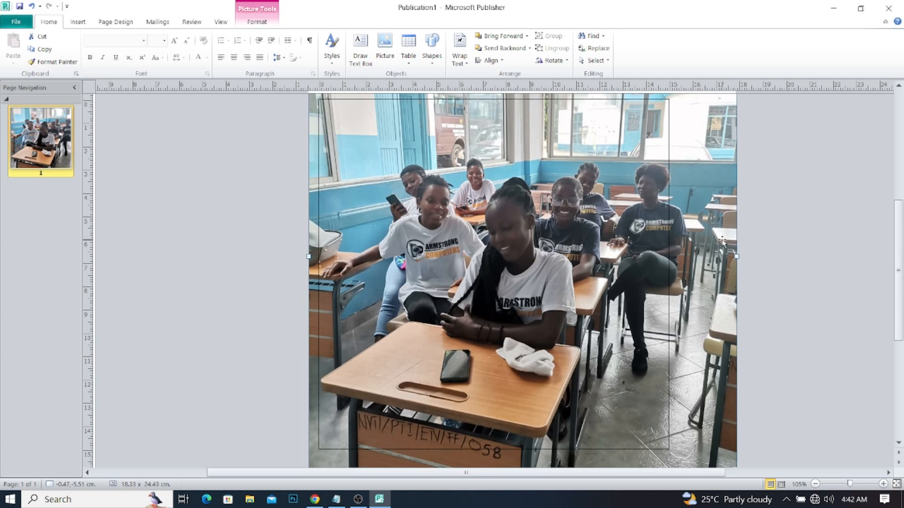
# Step: Crop the photo's right and top sides to the rectangle's edges, reducing it to about 15.42 x 18.97 cm
pyautogui.click(265, 22)
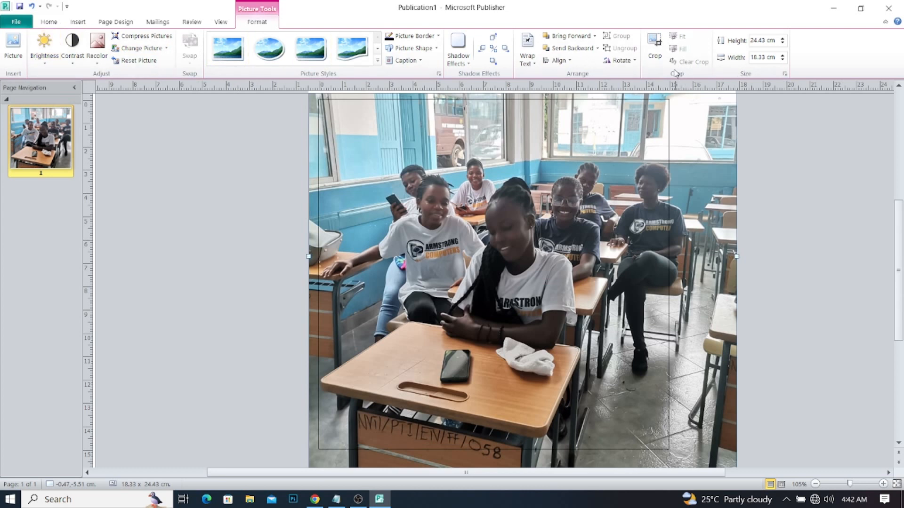
pyautogui.click(655, 48)
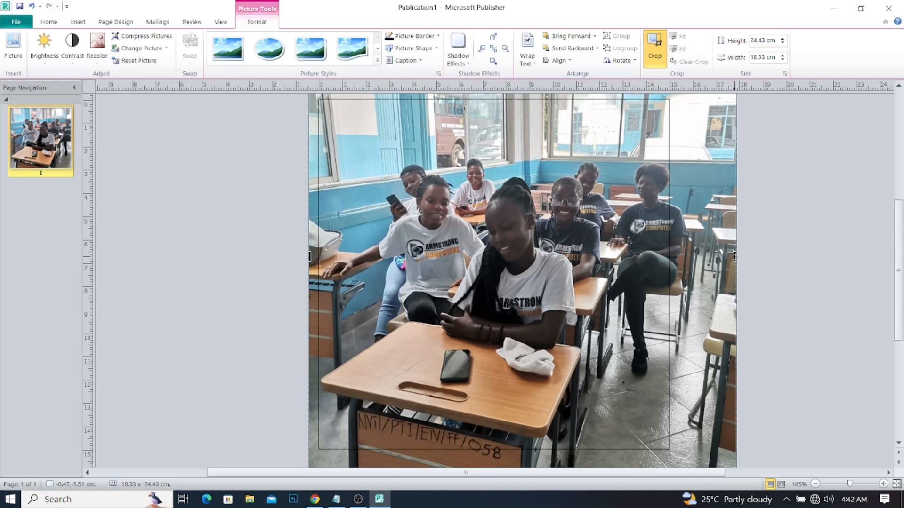
pyautogui.moveTo(735, 257); pyautogui.dragTo(669, 251)
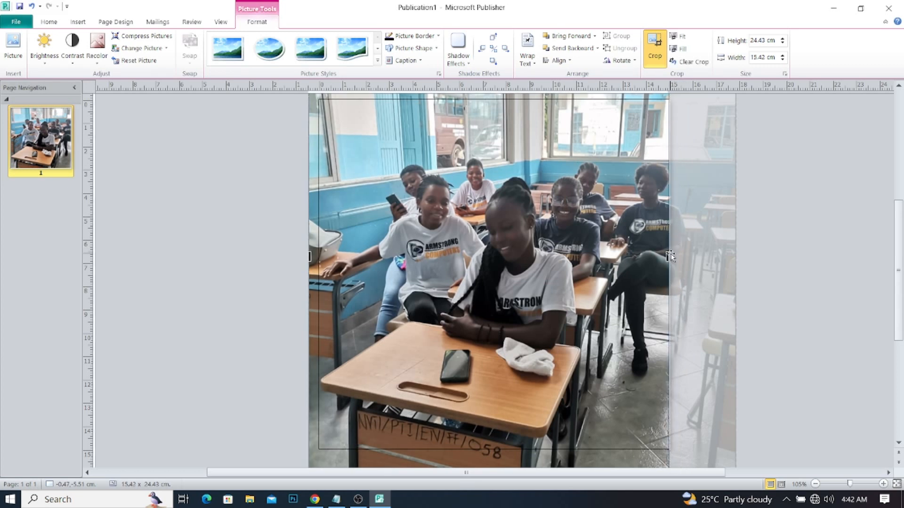
pyautogui.moveTo(680, 257); pyautogui.dragTo(733, 241)
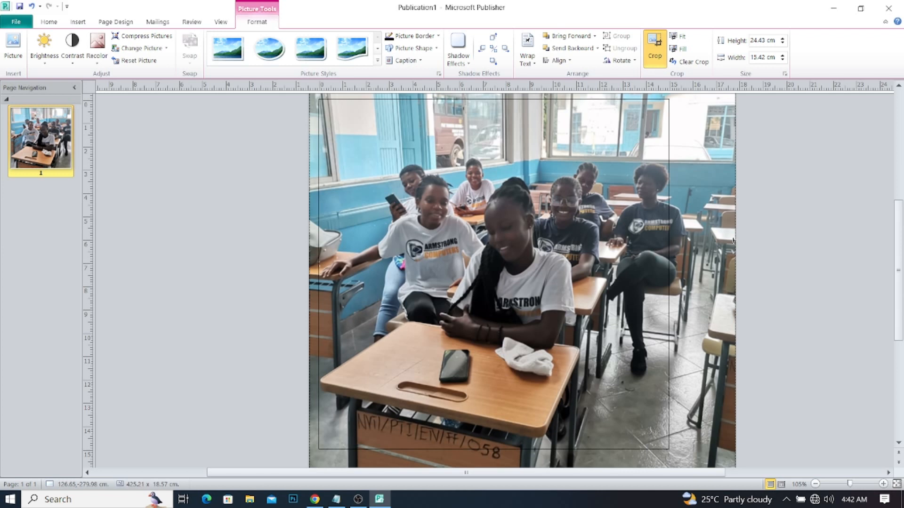
pyautogui.moveTo(733, 241); pyautogui.dragTo(669, 235)
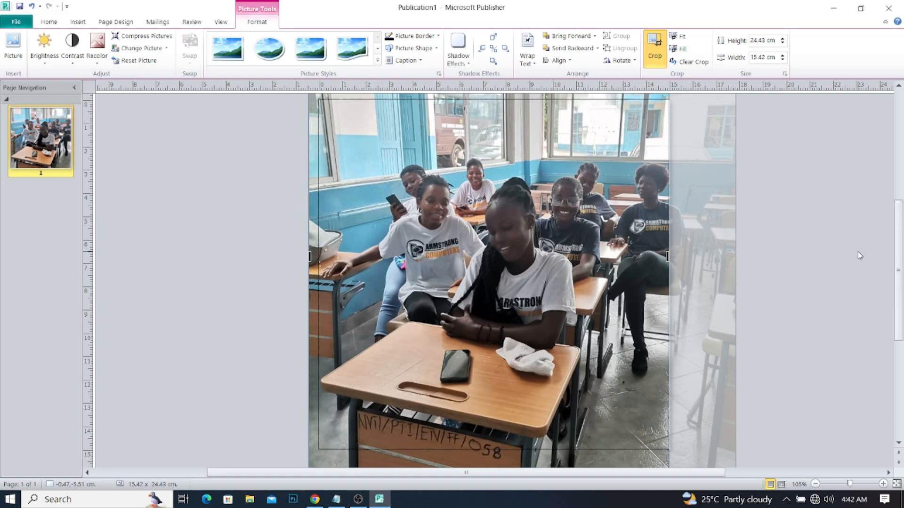
pyautogui.moveTo(900, 262); pyautogui.dragTo(899, 189)
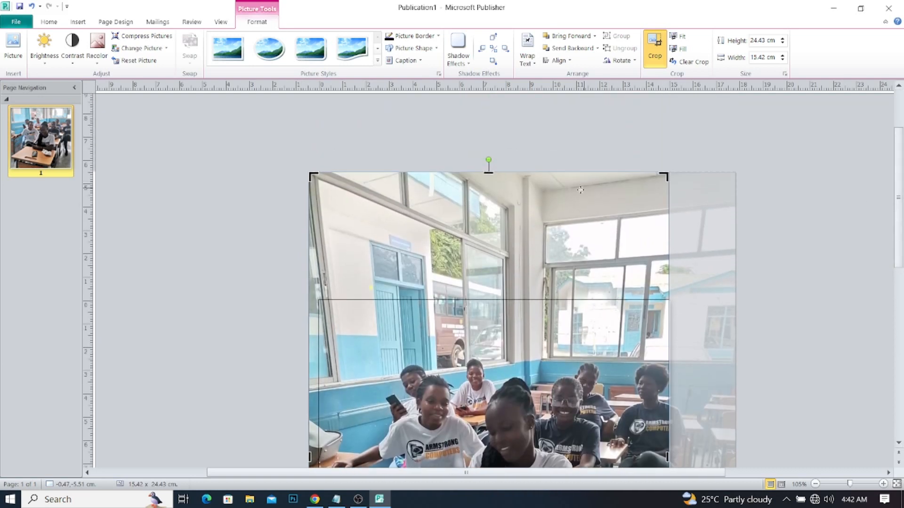
pyautogui.moveTo(489, 172); pyautogui.dragTo(508, 299)
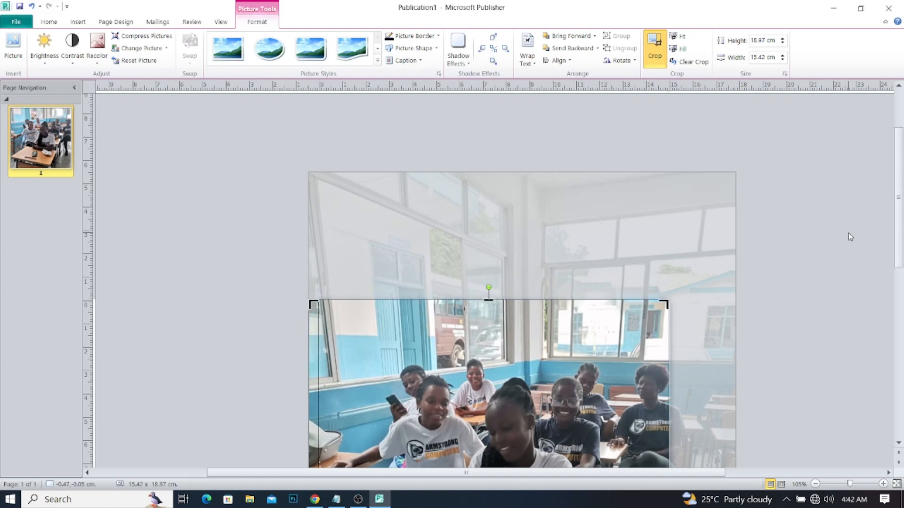
# Step: Crop the photo's left and bottom sides to the rectangle's edges, to about 15.02 x 14.98 cm, and finish cropping
pyautogui.scroll(-5, 900, 204)
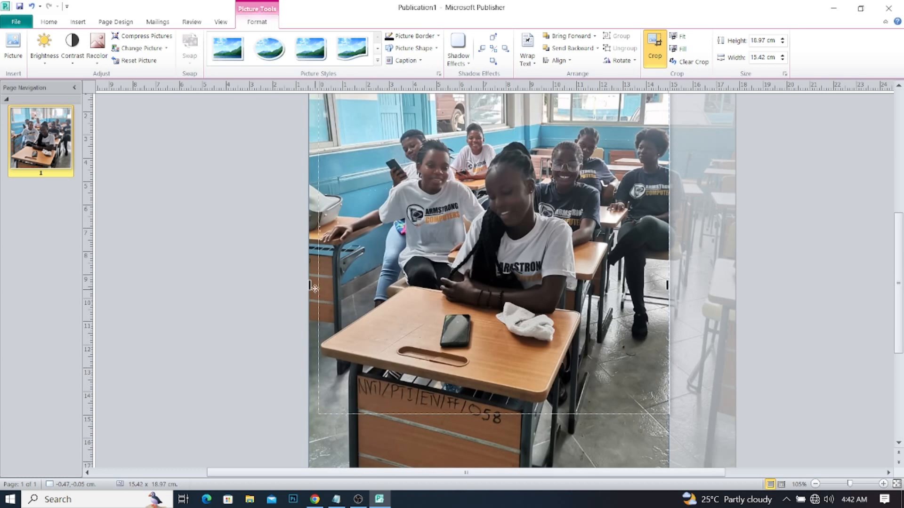
pyautogui.moveTo(310, 285); pyautogui.dragTo(319, 288)
pyautogui.scroll(-4, 833, 267)
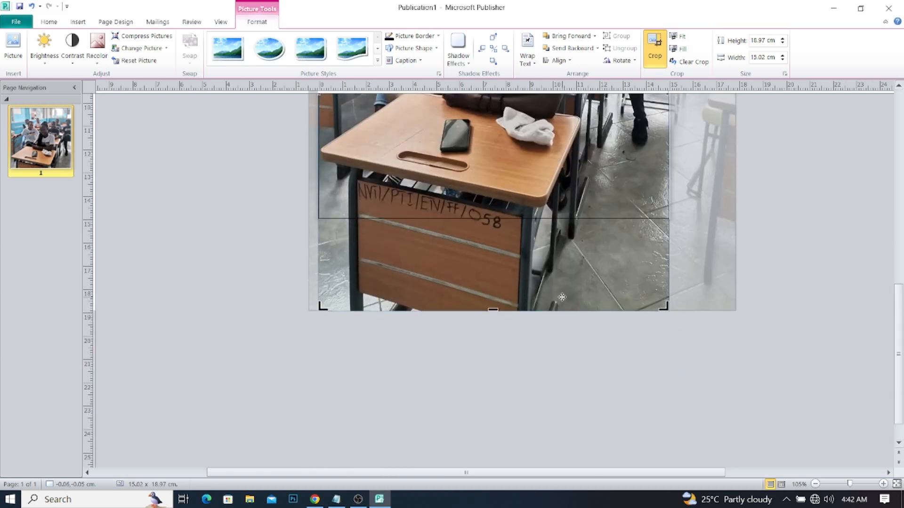
pyautogui.moveTo(488, 308); pyautogui.dragTo(490, 218)
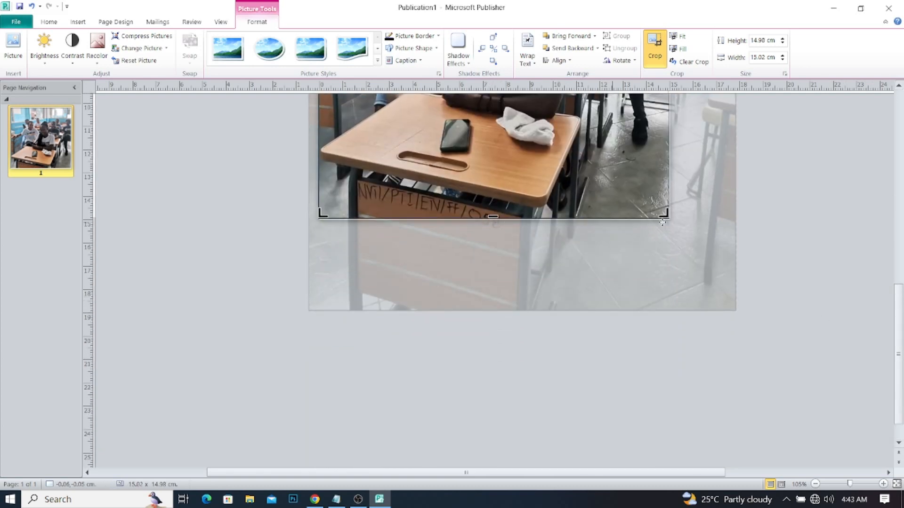
pyautogui.scroll(6, 902, 314)
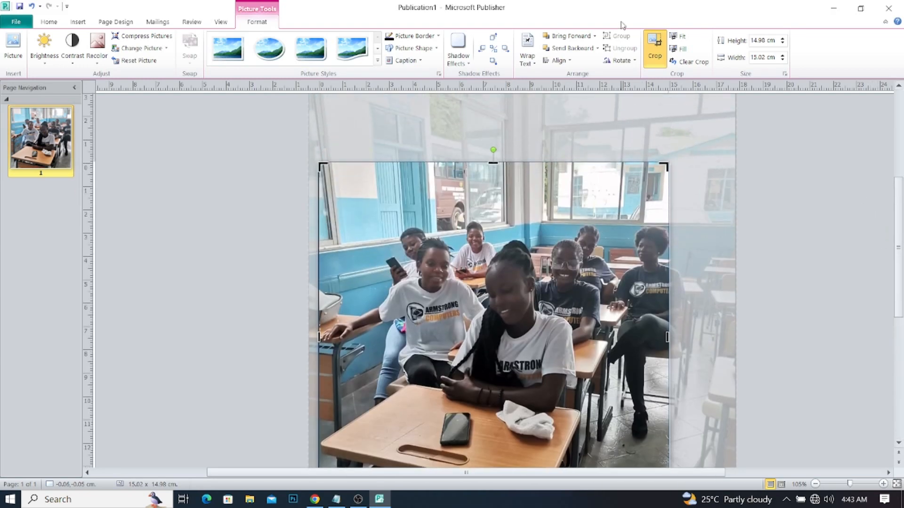
pyautogui.click(654, 45)
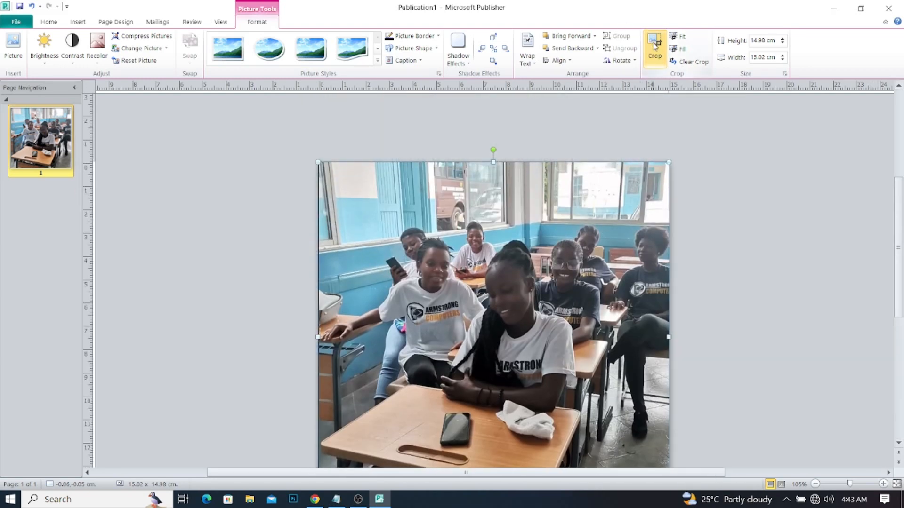
pyautogui.click(741, 274)
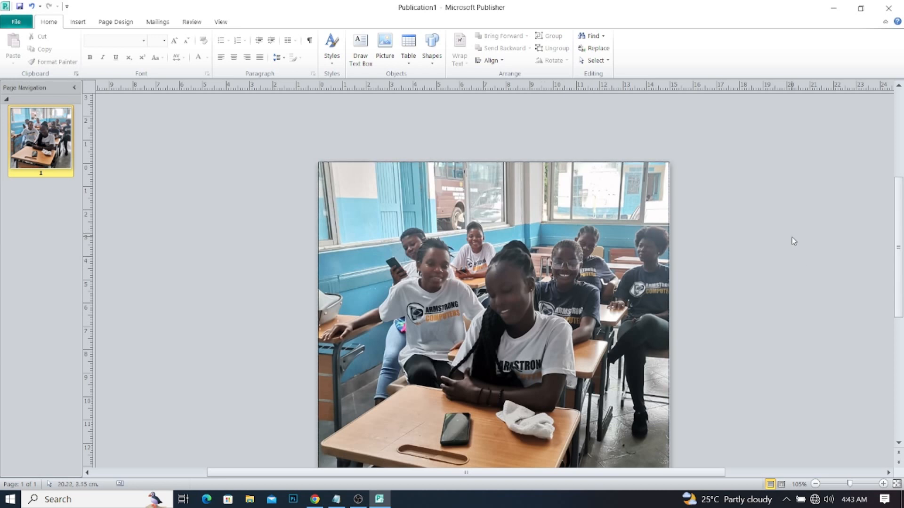
# Step: Undo the four crops made to the photo
pyautogui.click(32, 7)
pyautogui.click(31, 7)
pyautogui.click(31, 7)
pyautogui.click(31, 7)
pyautogui.scroll(-5, 782, 289)
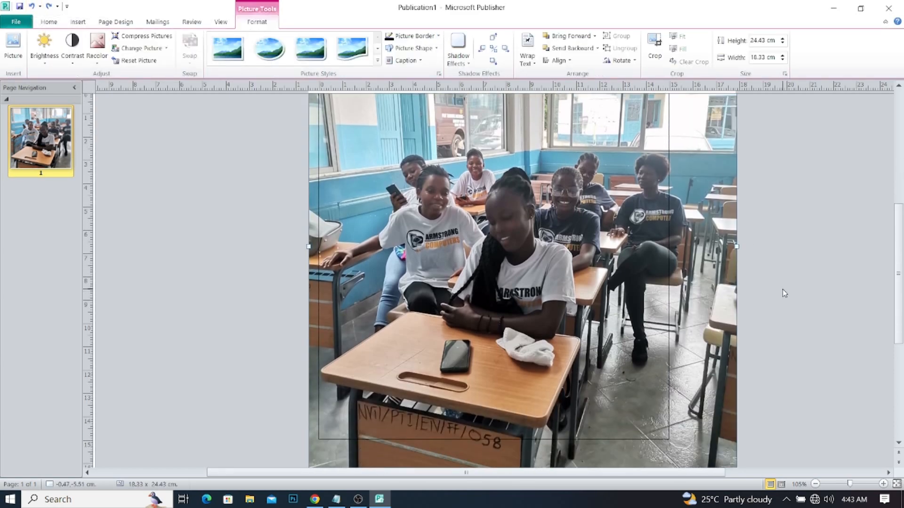
pyautogui.scroll(5, 785, 296)
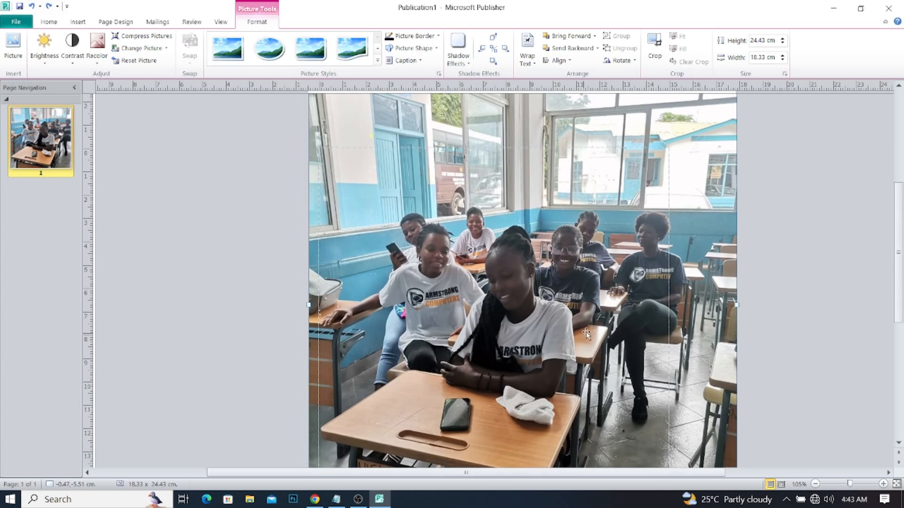
pyautogui.scroll(-2, 810, 306)
pyautogui.scroll(1, 827, 304)
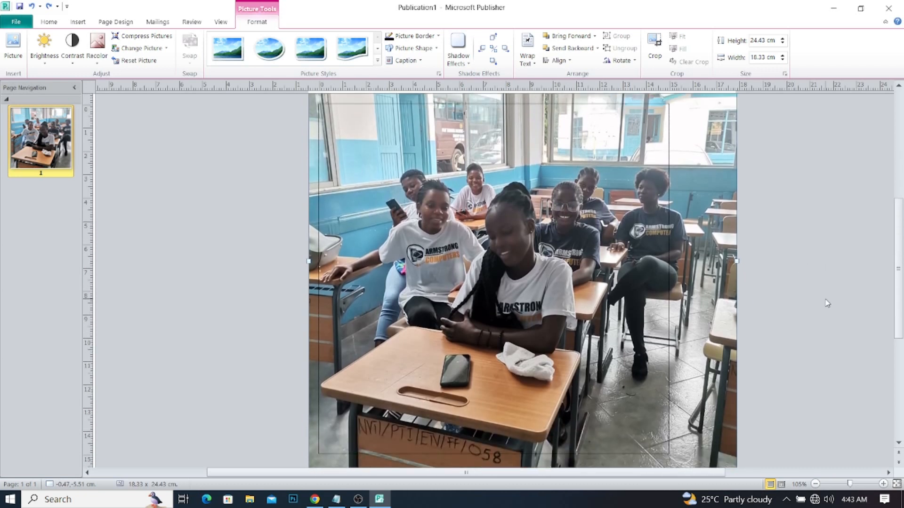
# Step: Draw a thin horizontal rectangle of about 9.45 x 1.05 cm across the middle of the photo
pyautogui.click(79, 24)
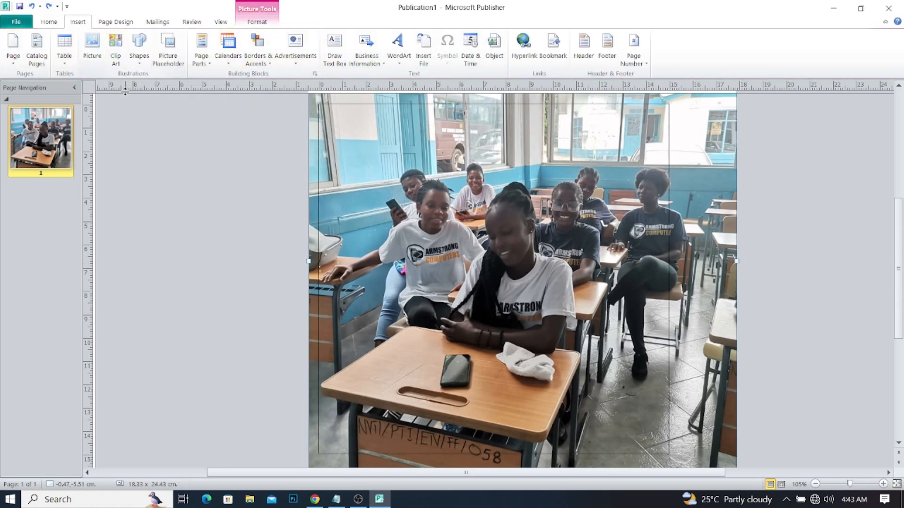
pyautogui.click(140, 64)
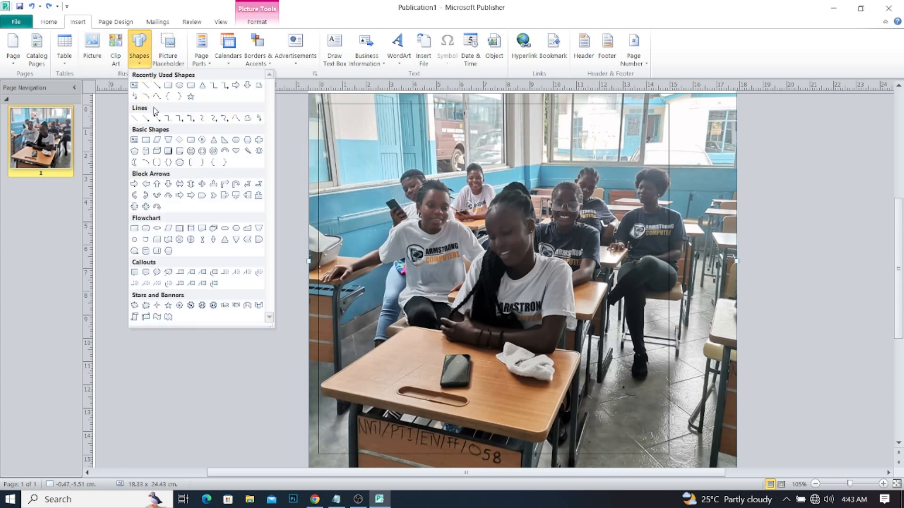
pyautogui.click(169, 86)
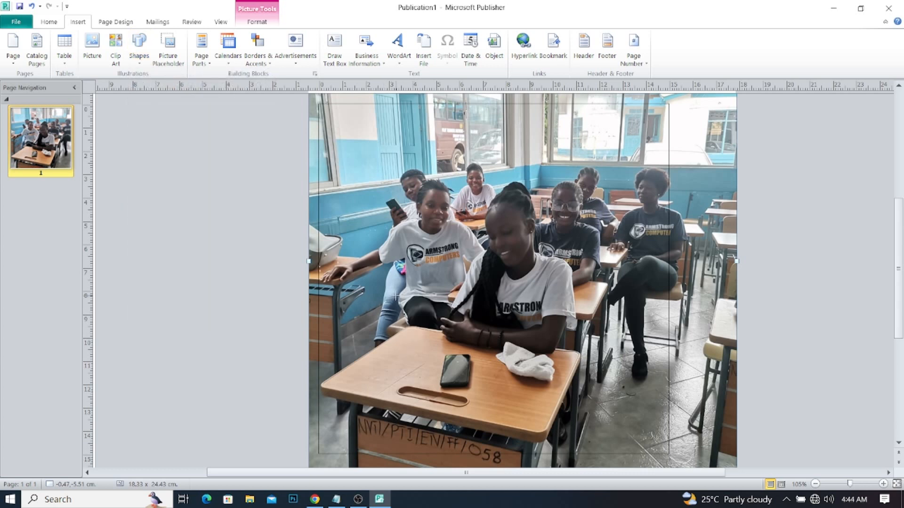
pyautogui.moveTo(398, 293)
pyautogui.mouseDown()
pyautogui.moveTo(466, 315)
pyautogui.moveTo(620, 318)
pyautogui.mouseUp()
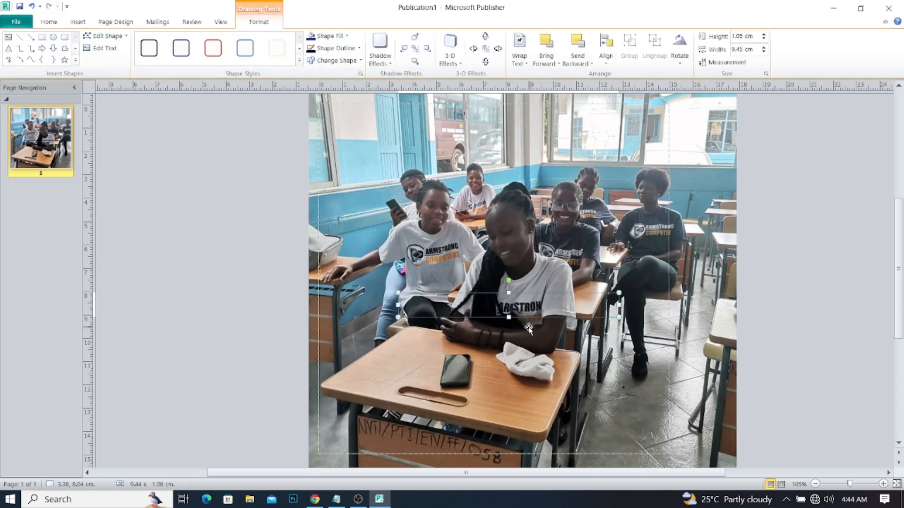
# Step: Nudge the thin rectangle slightly to the left and extend both its ends to a width of about 11.63 cm
pyautogui.press('Left')
pyautogui.press('Left')
pyautogui.press('Left')
pyautogui.press('Left')
pyautogui.press('Left')
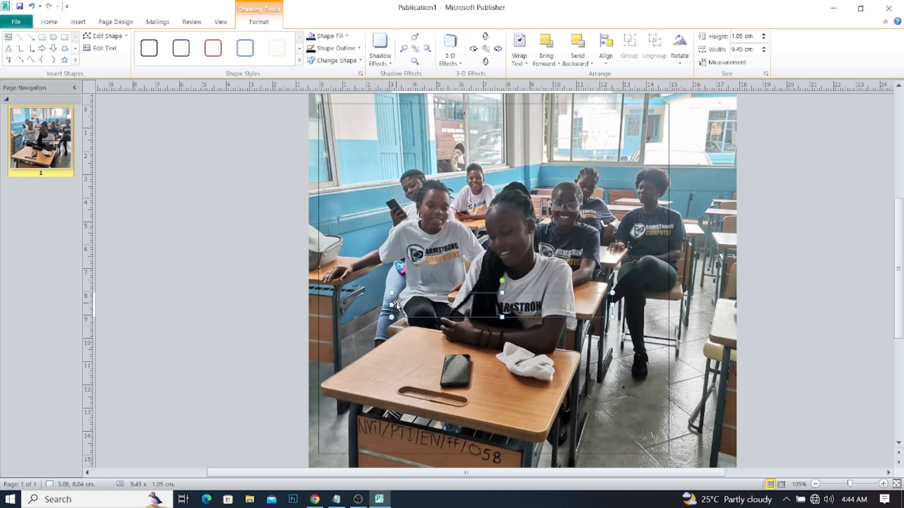
pyautogui.moveTo(392, 305); pyautogui.dragTo(358, 306)
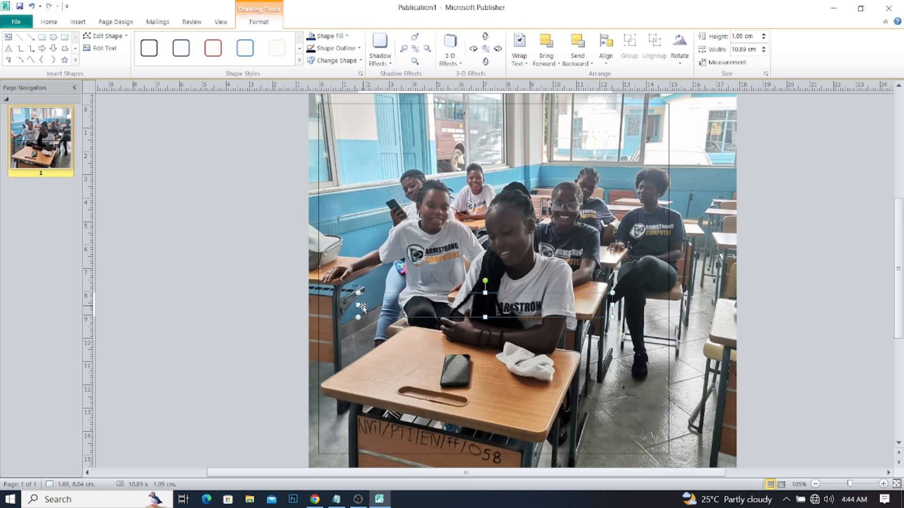
pyautogui.moveTo(614, 305); pyautogui.dragTo(630, 306)
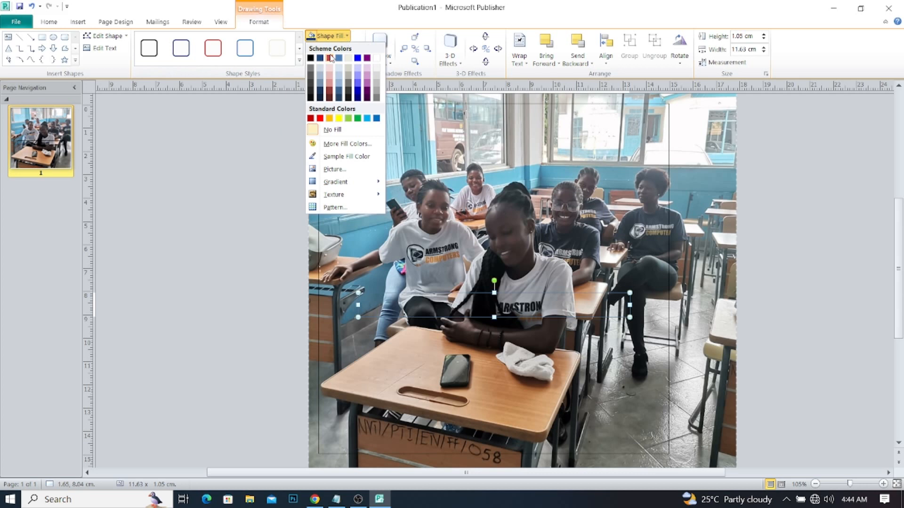
# Step: Fill the thin rectangle with black and remove its outline
pyautogui.click(310, 58)
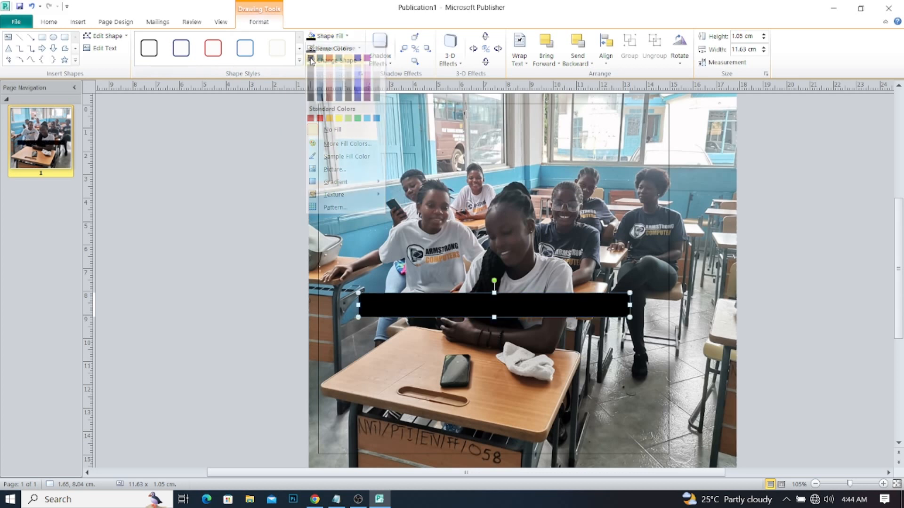
pyautogui.click(358, 49)
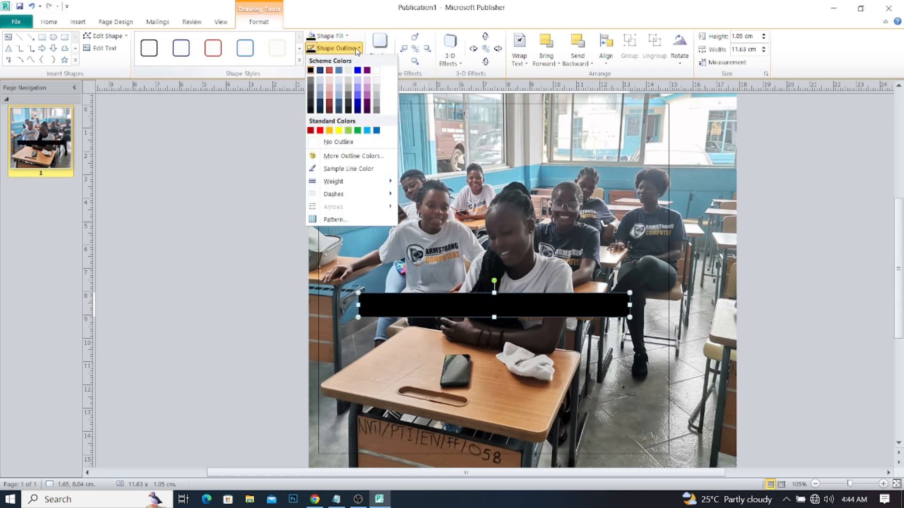
pyautogui.click(335, 142)
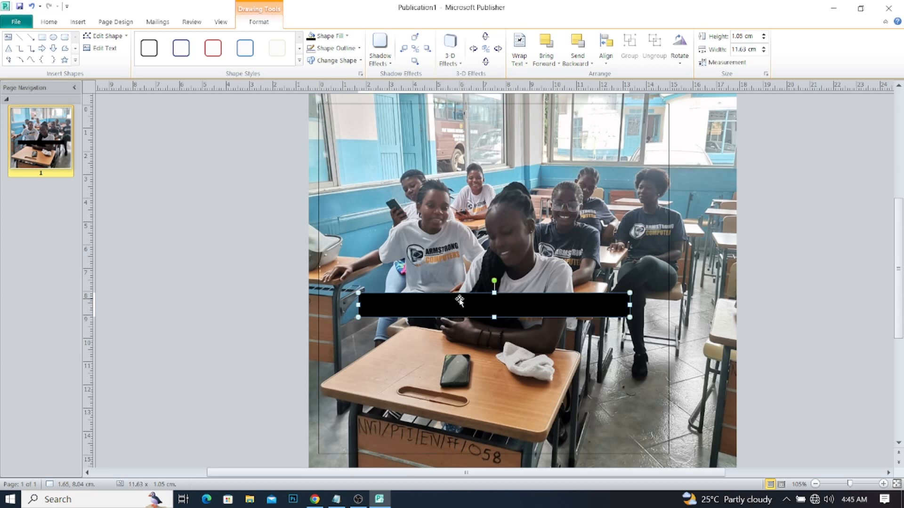
# Step: Set the black bar's fill transparency to 50%
pyautogui.click(347, 36)
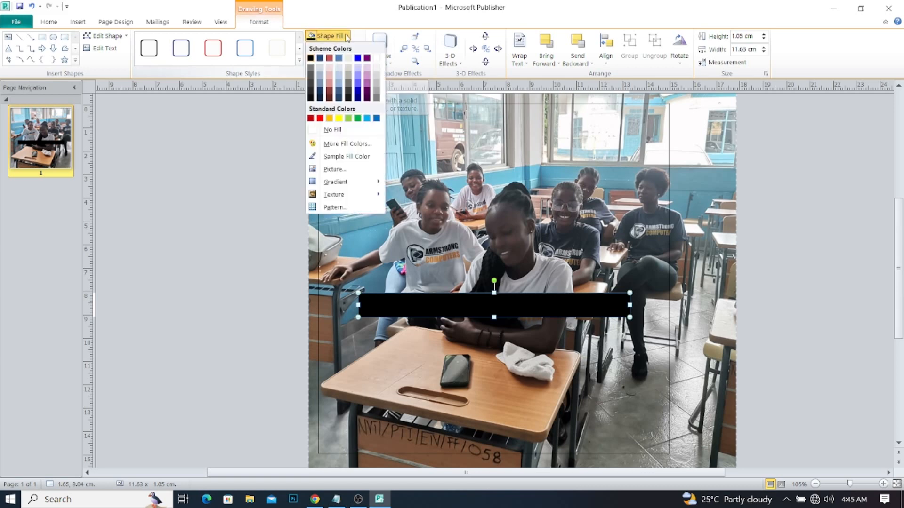
pyautogui.click(343, 145)
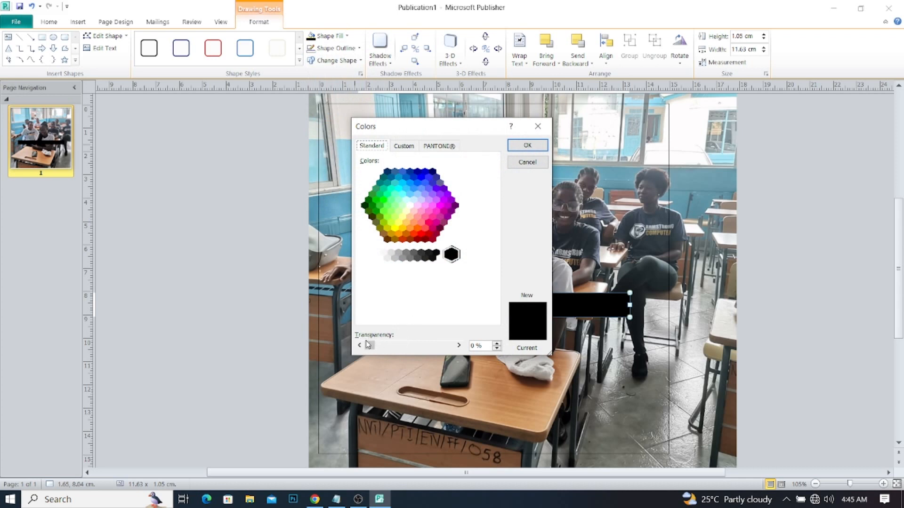
pyautogui.moveTo(484, 347); pyautogui.dragTo(460, 346)
pyautogui.write('50')
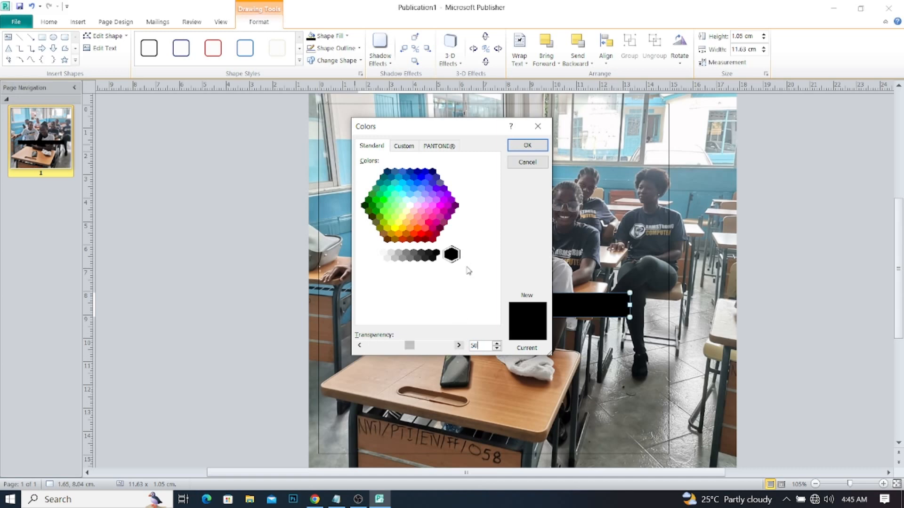
pyautogui.click(526, 146)
pyautogui.click(764, 304)
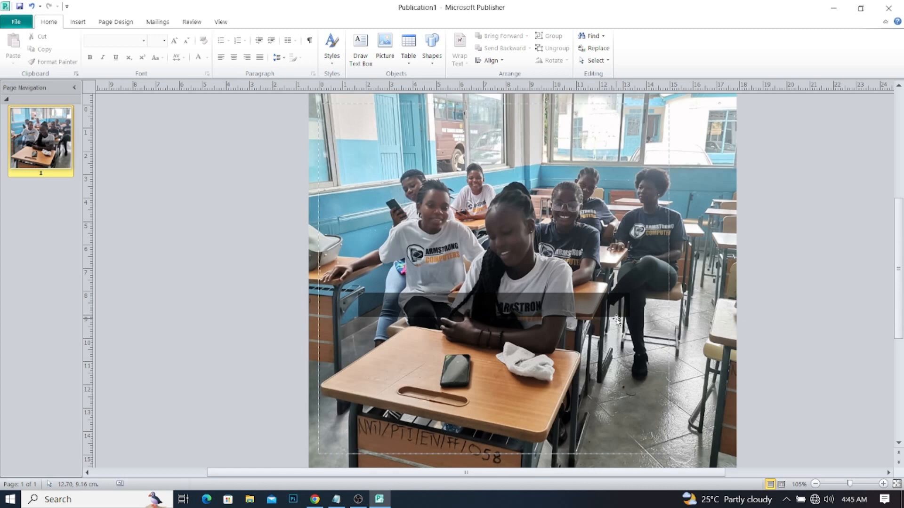
# Step: Change the fill transparency of the black bar to 52%
pyautogui.click(555, 319)
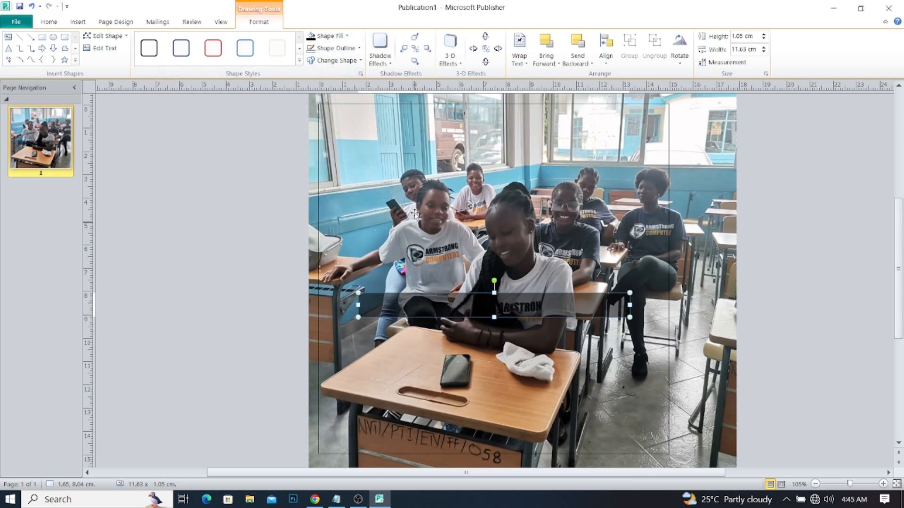
pyautogui.click(335, 36)
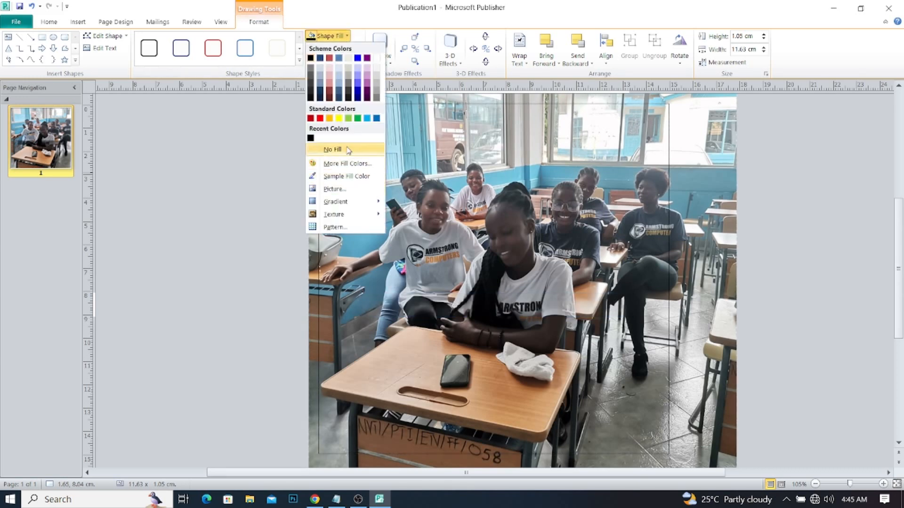
pyautogui.click(352, 165)
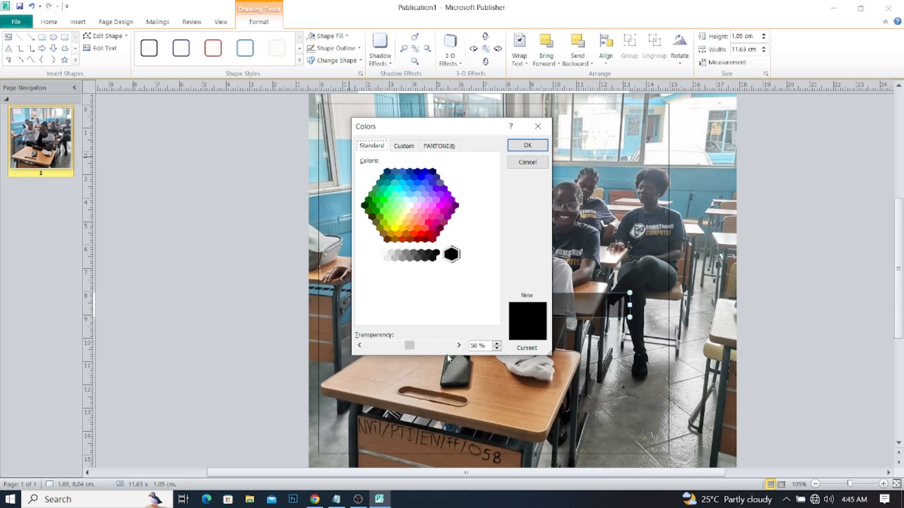
pyautogui.moveTo(485, 346); pyautogui.dragTo(463, 353)
pyautogui.write('52')
pyautogui.click(527, 146)
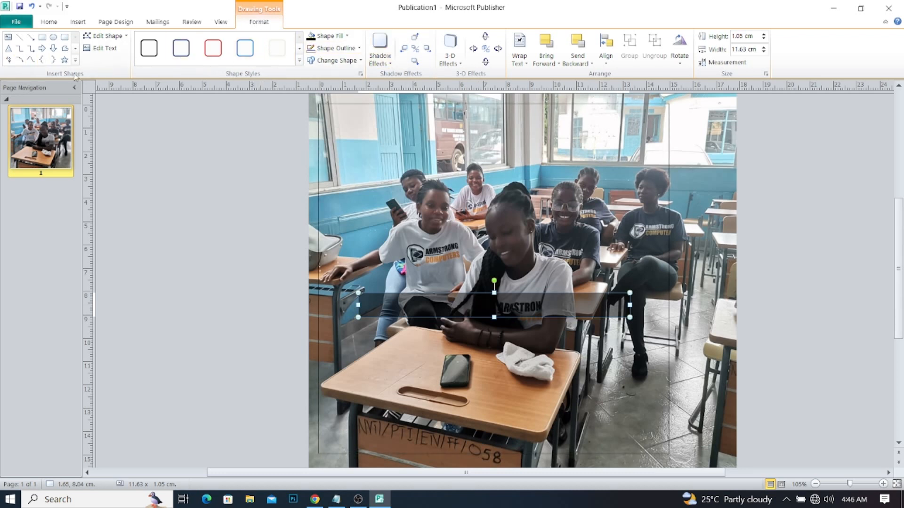
# Step: Copy the line "Don't miss out on our free Graphic Design" from the Notepad note and paste it as text into the bar
pyautogui.click(94, 49)
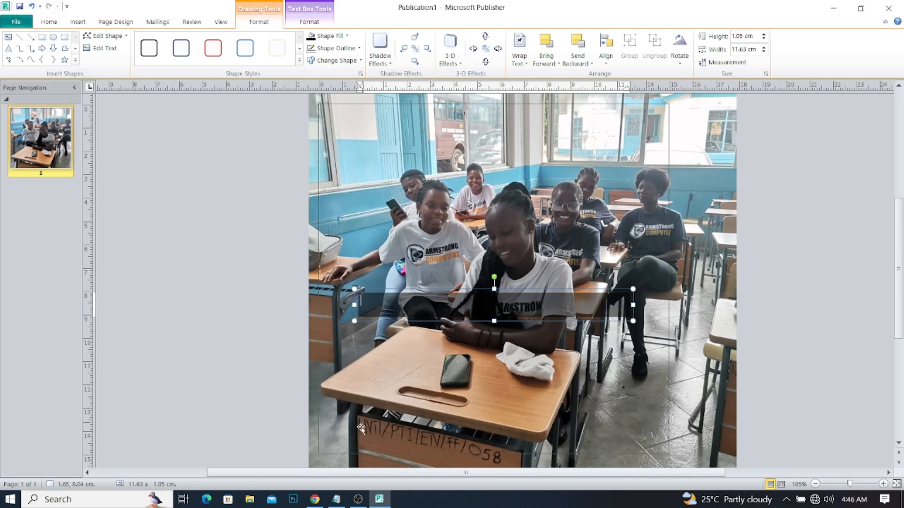
pyautogui.click(333, 502)
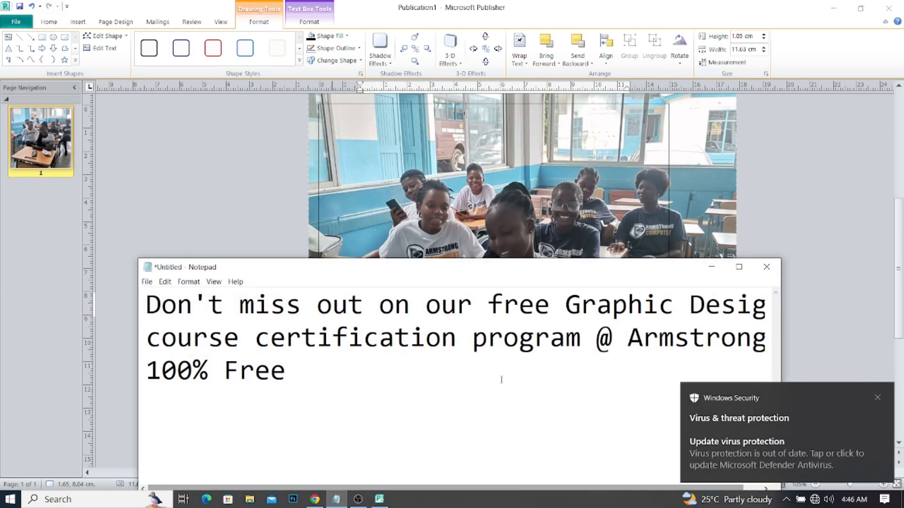
pyautogui.moveTo(559, 274); pyautogui.dragTo(546, 118)
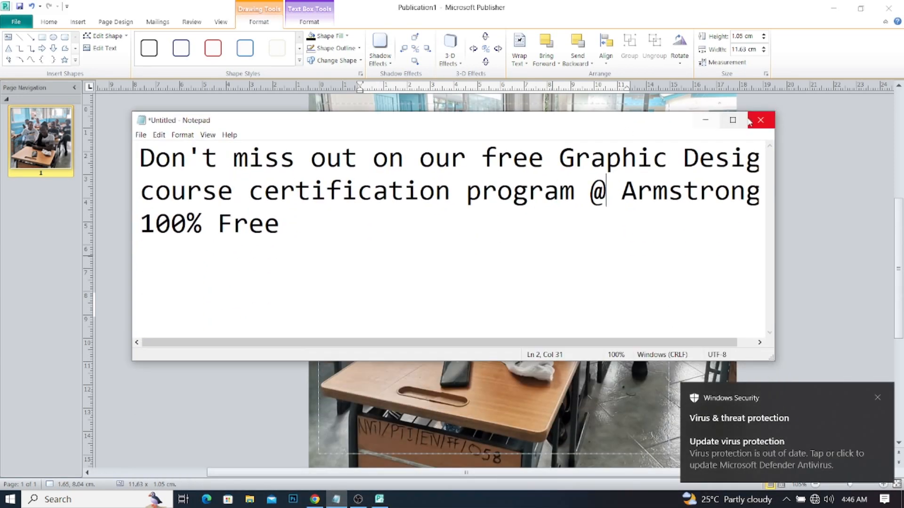
pyautogui.click(726, 121)
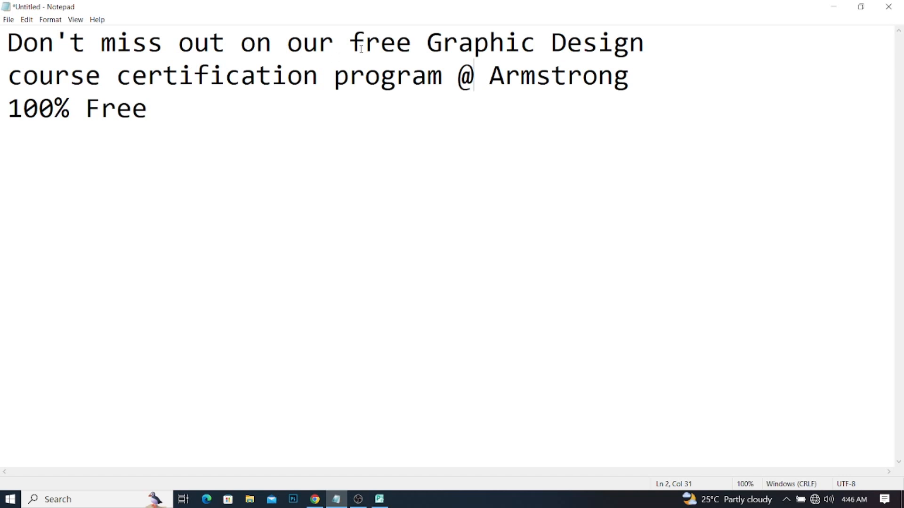
pyautogui.moveTo(655, 45); pyautogui.dragTo(7, 28)
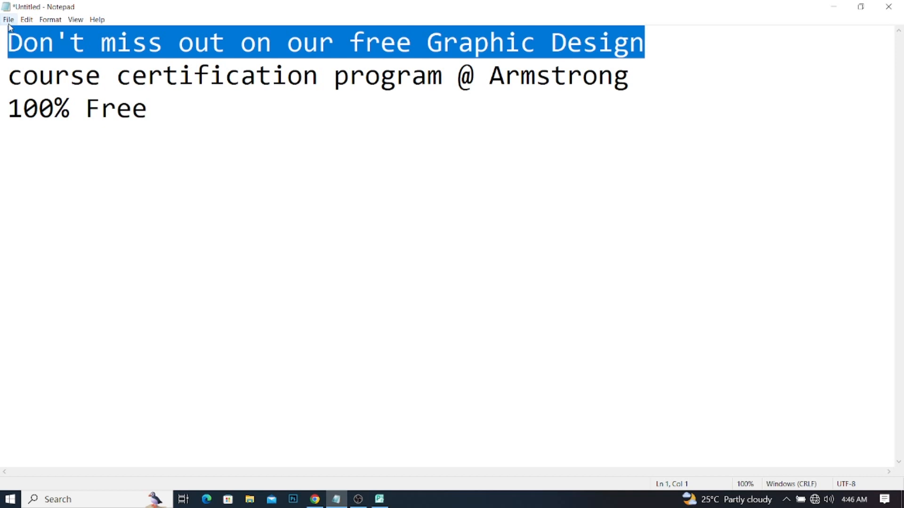
pyautogui.click(380, 499)
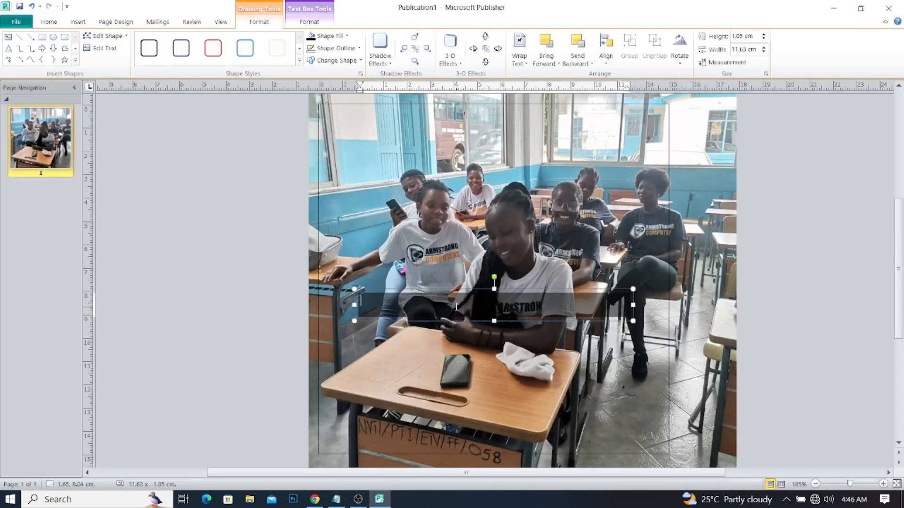
pyautogui.hotkey('ctrl', 'v')
# Step: Color the pasted line of text in the bar white
pyautogui.moveTo(513, 304); pyautogui.dragTo(353, 305)
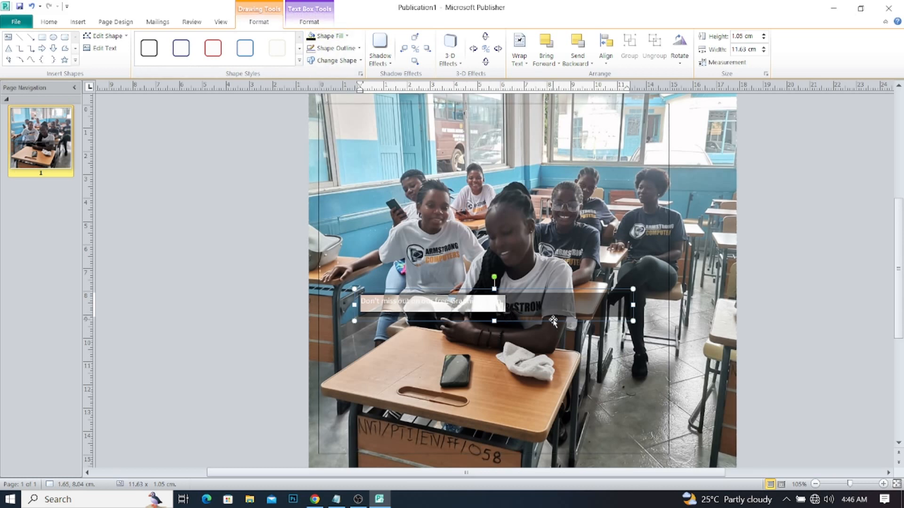
pyautogui.click(307, 24)
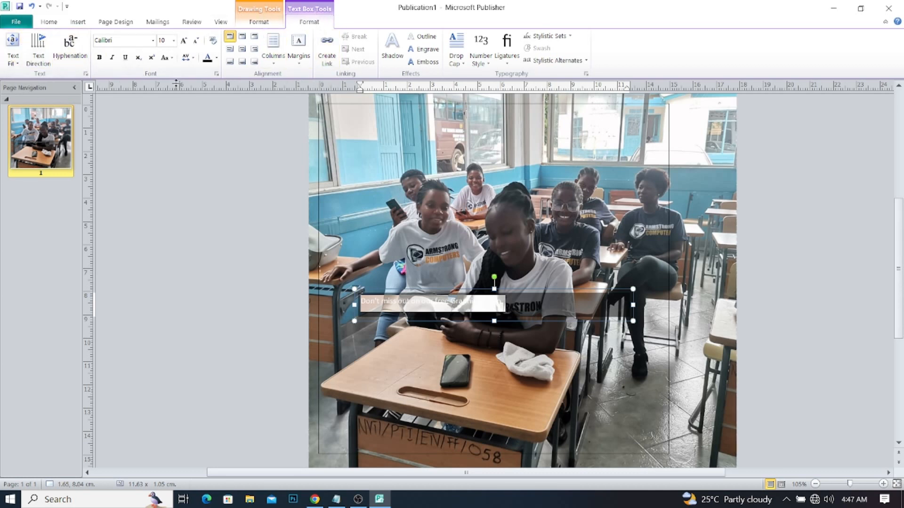
pyautogui.click(217, 58)
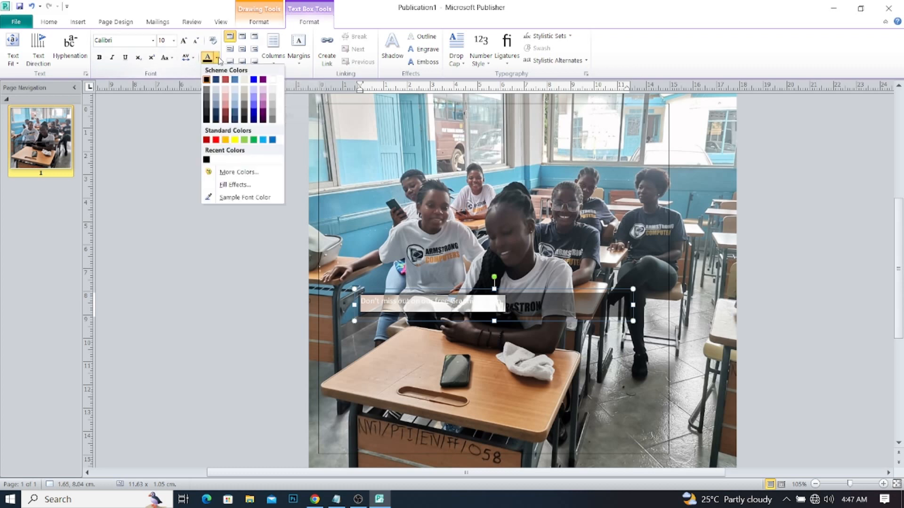
pyautogui.click(273, 80)
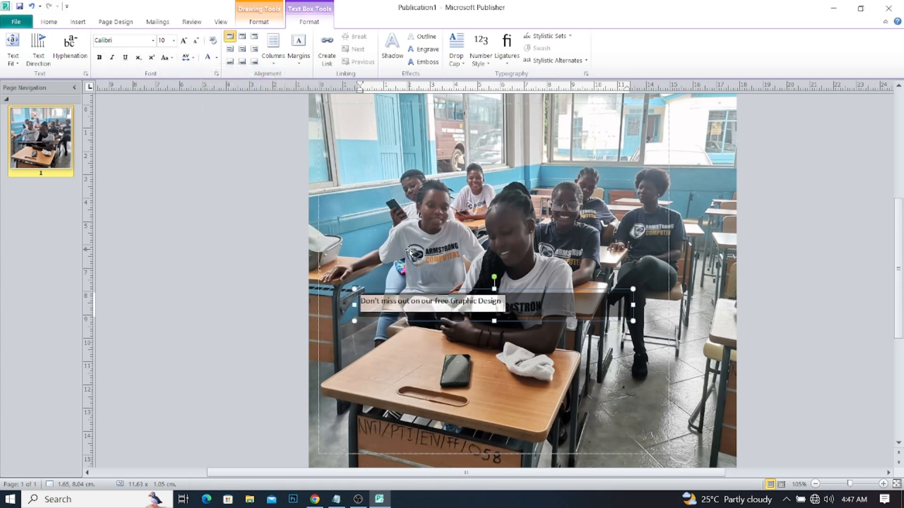
# Step: Format the bar's text in Arial and enlarge it to 18 pt
pyautogui.click(127, 41)
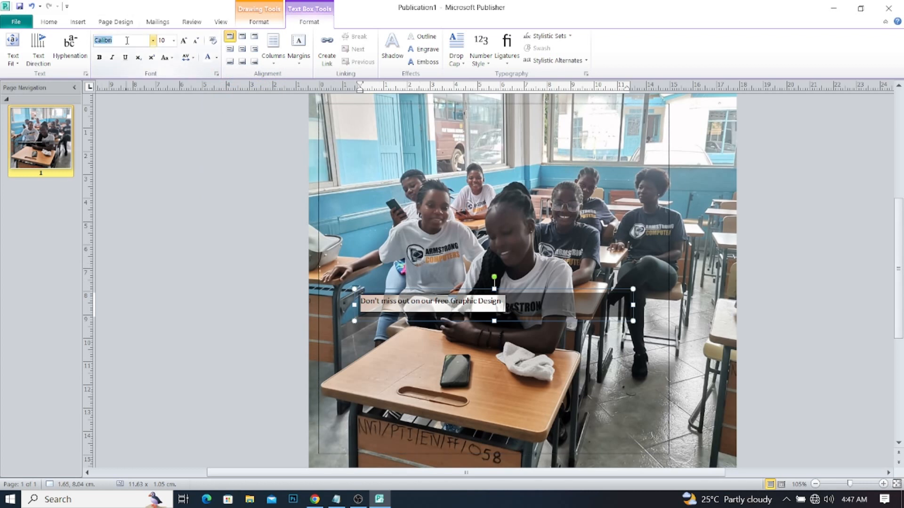
pyautogui.write('Arial')
pyautogui.press('Return')
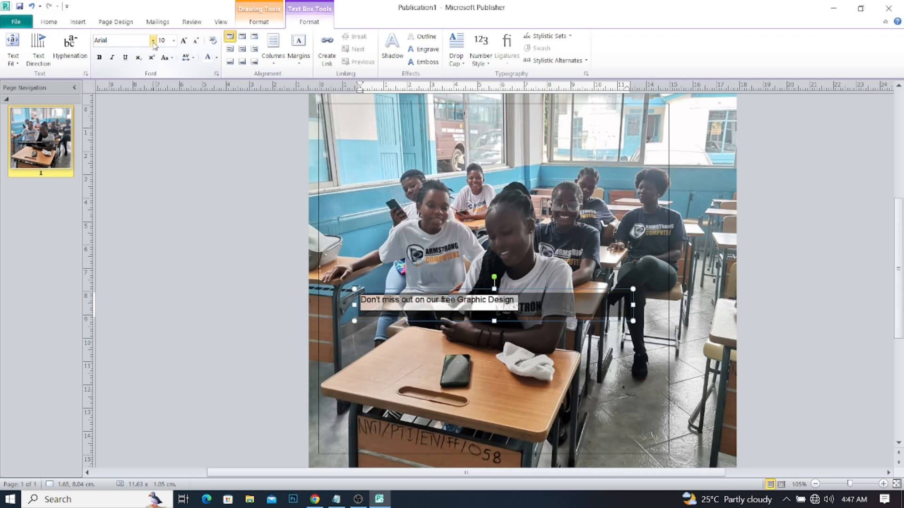
pyautogui.click(185, 42)
pyautogui.click(185, 41)
pyautogui.click(184, 41)
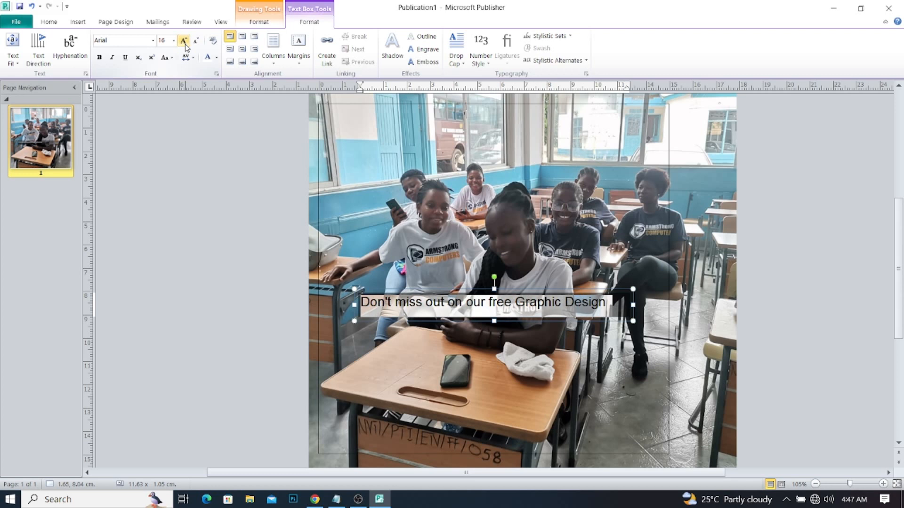
pyautogui.click(185, 42)
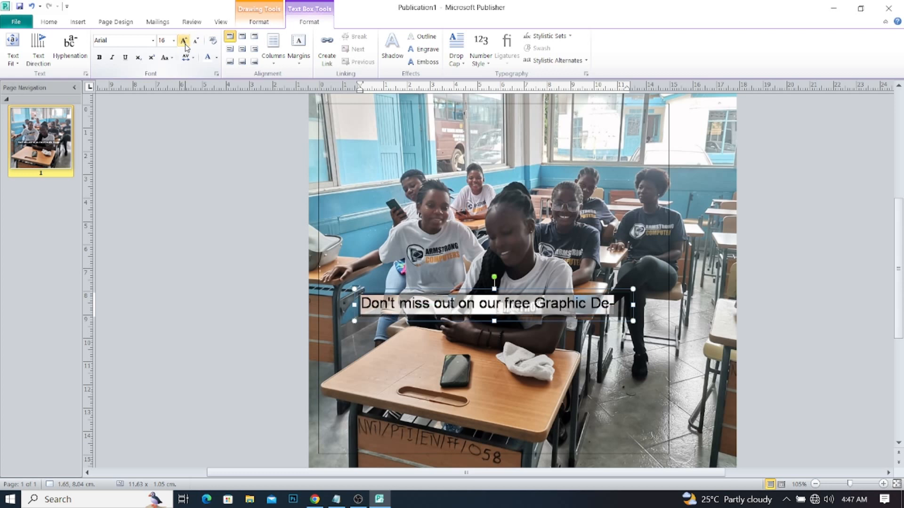
# Step: Extend the bar's left end to a total width of about 12.02 cm and show its shape formatting options
pyautogui.click(350, 305)
pyautogui.moveTo(351, 304); pyautogui.dragTo(346, 305)
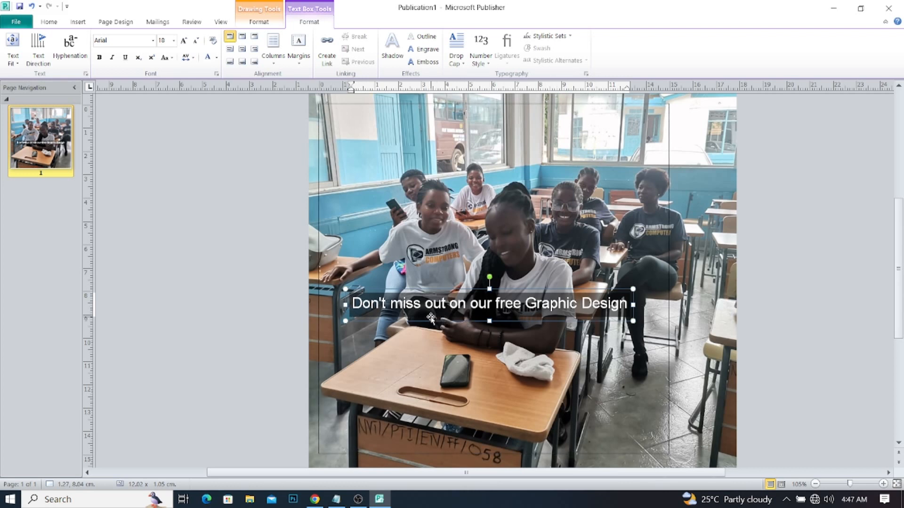
pyautogui.click(490, 290)
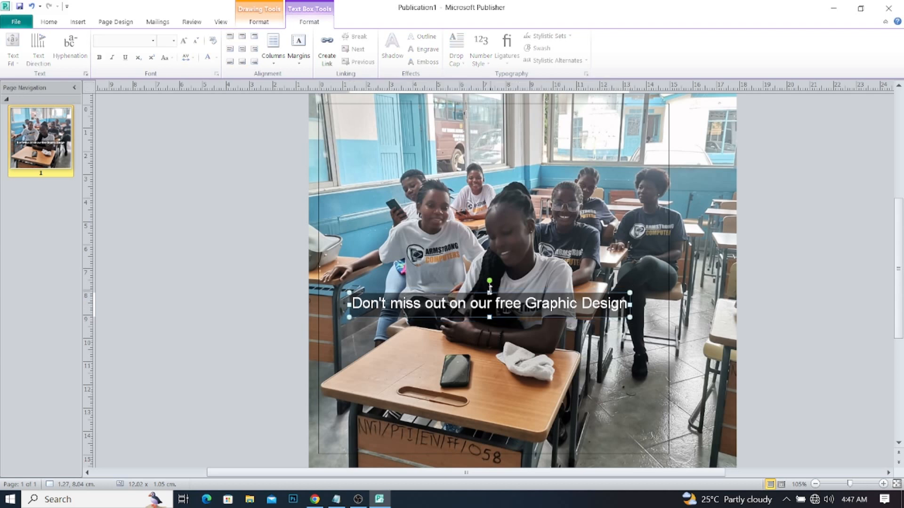
pyautogui.click(260, 21)
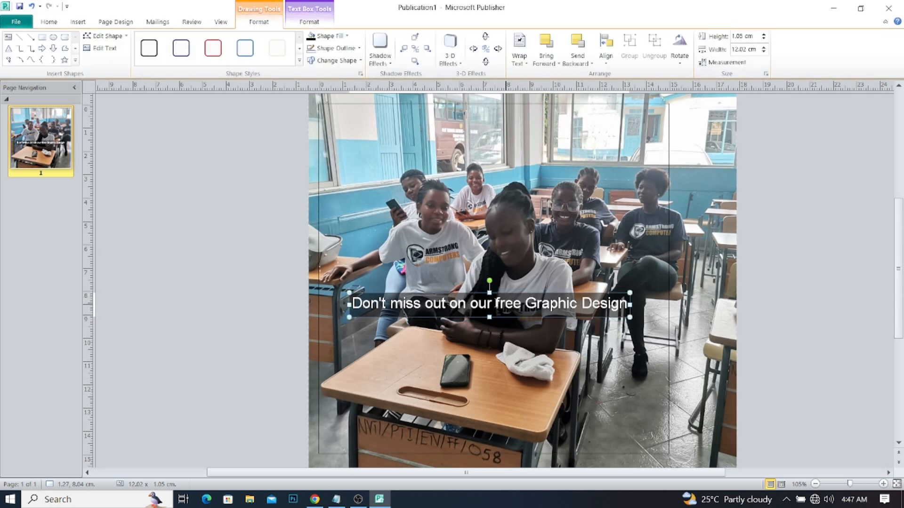